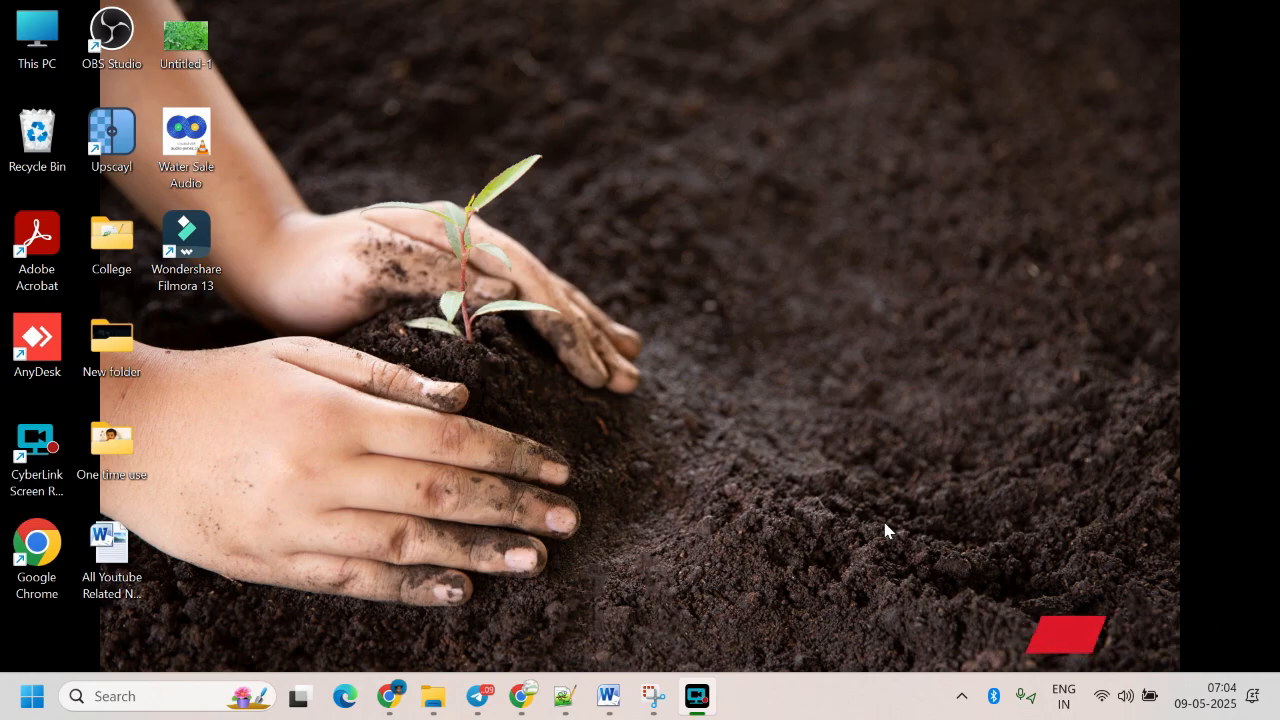
- Switch to Chrome and open the Leonardo.Ai image generation page in a new browser tab
left_click(389, 696)
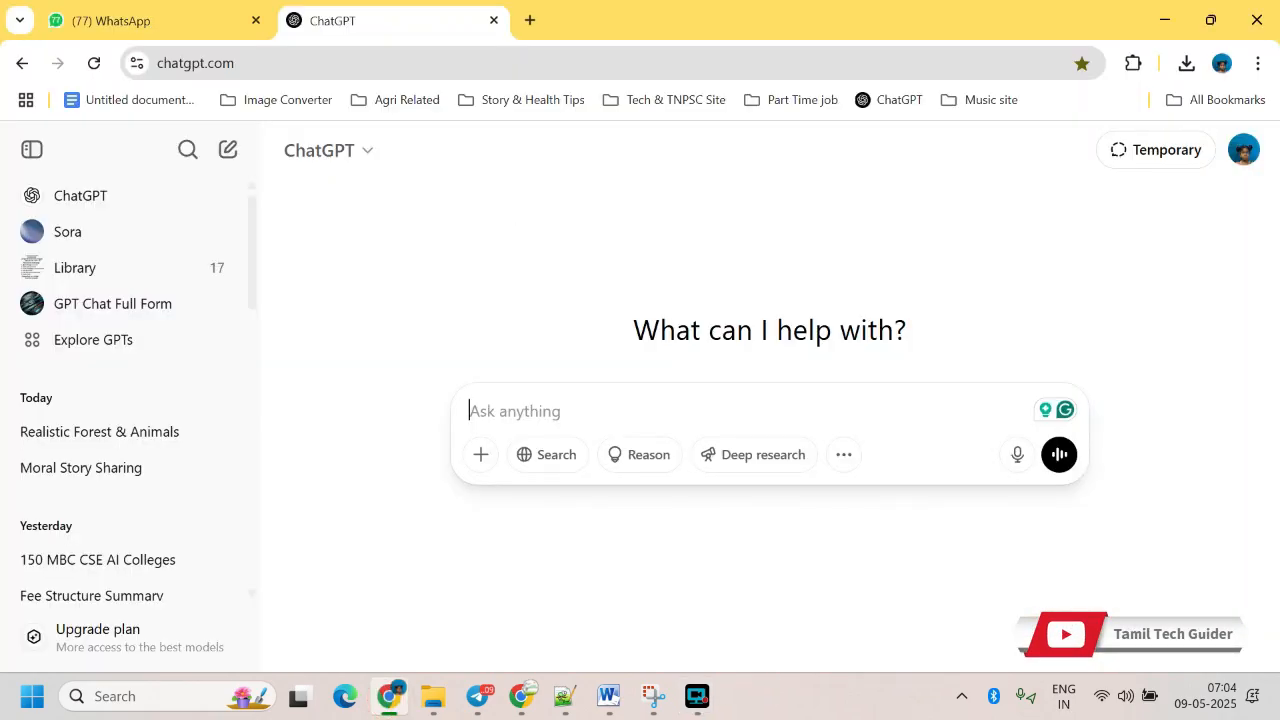
left_click(531, 20)
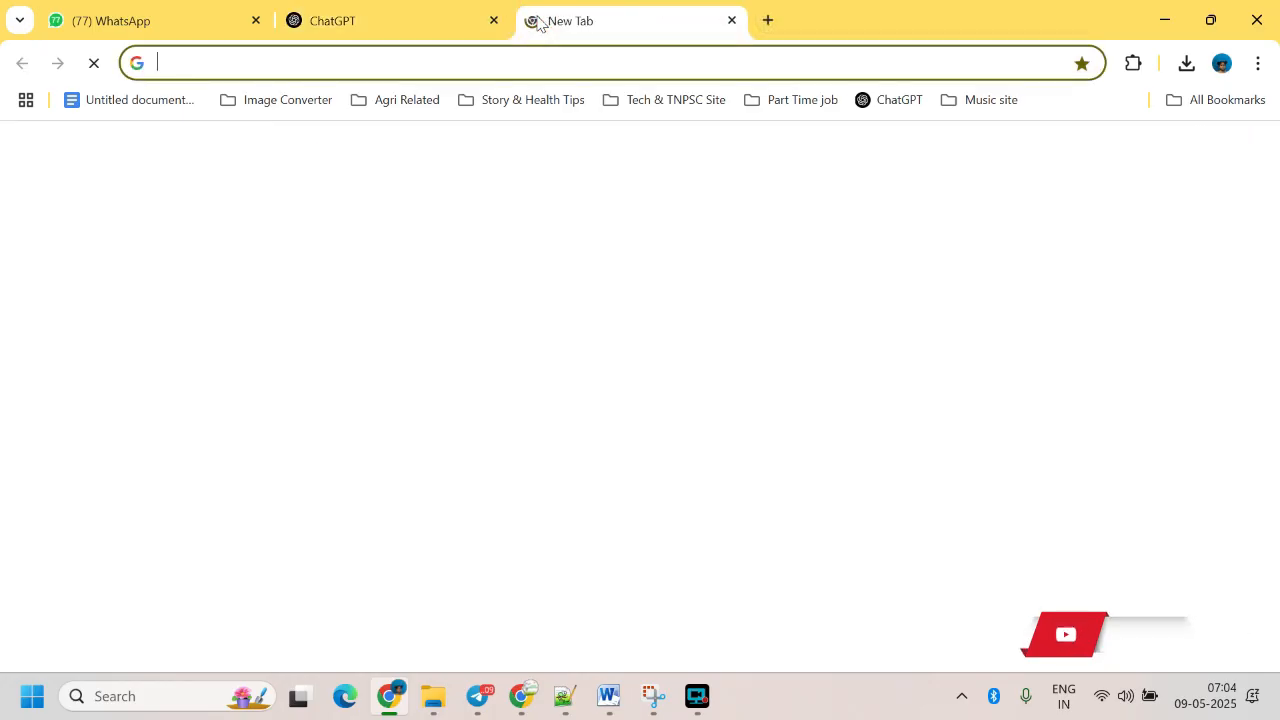
type("le")
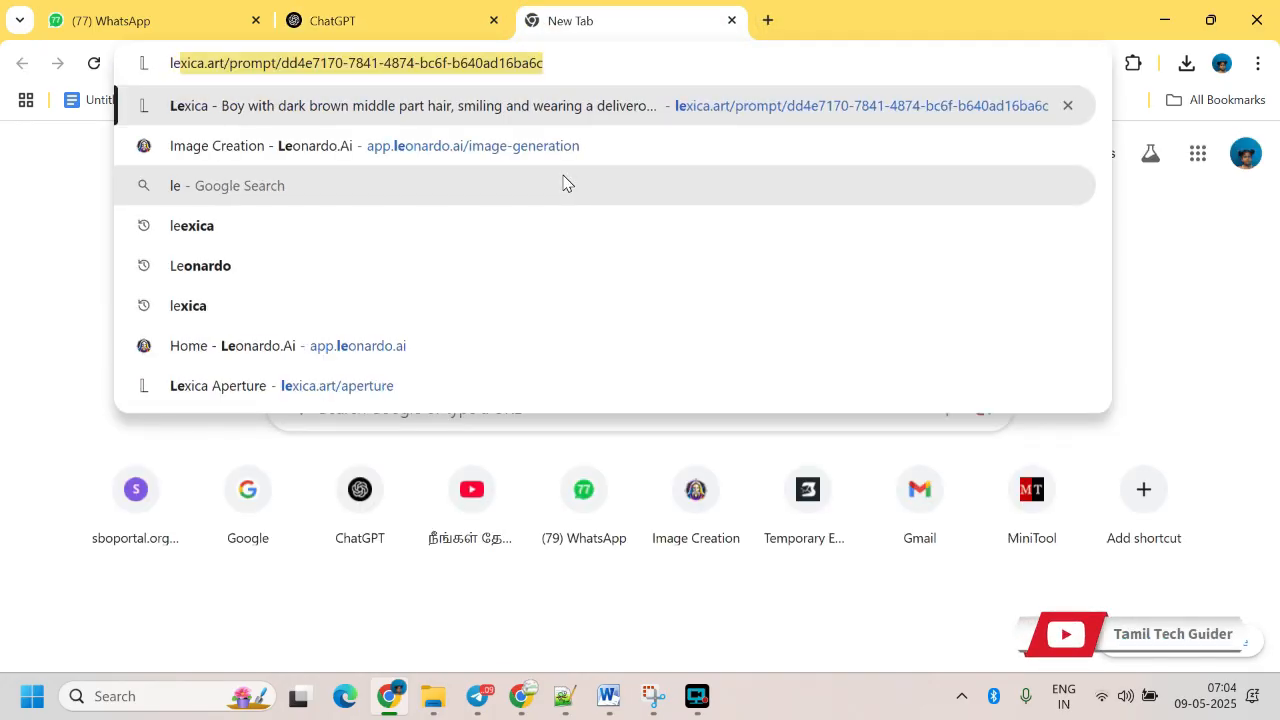
left_click(378, 150)
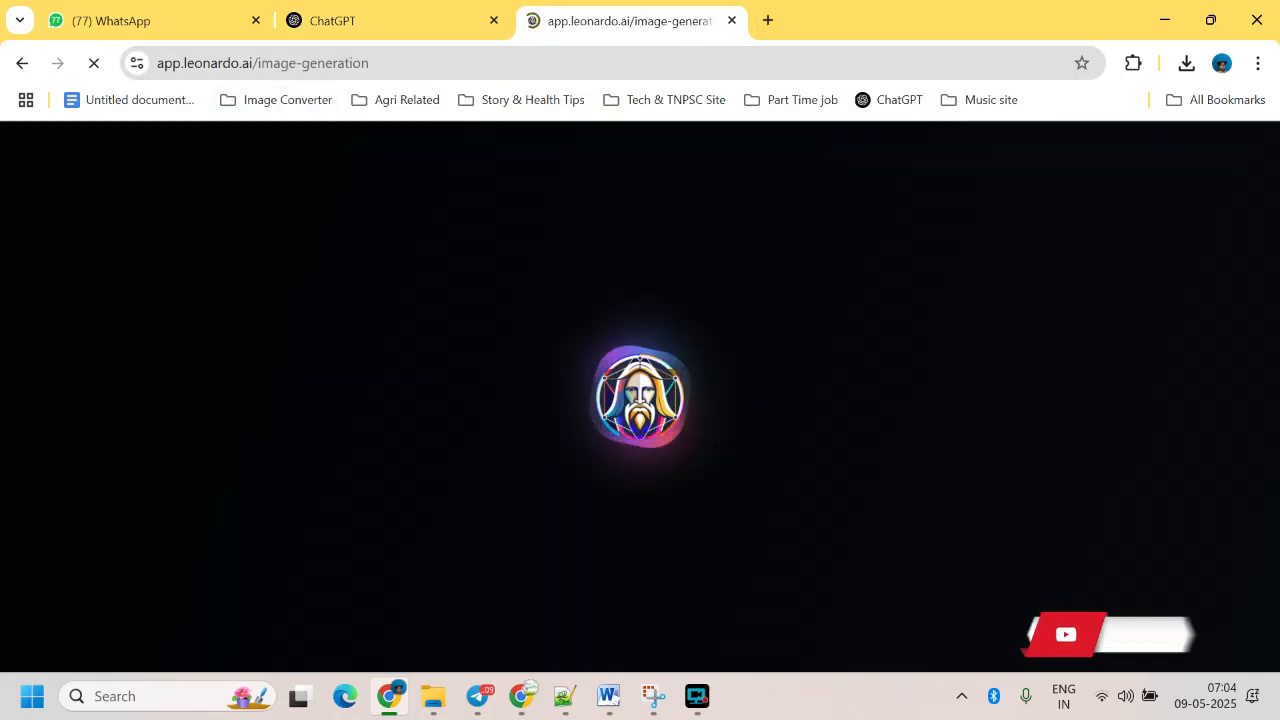
left_click(214, 63)
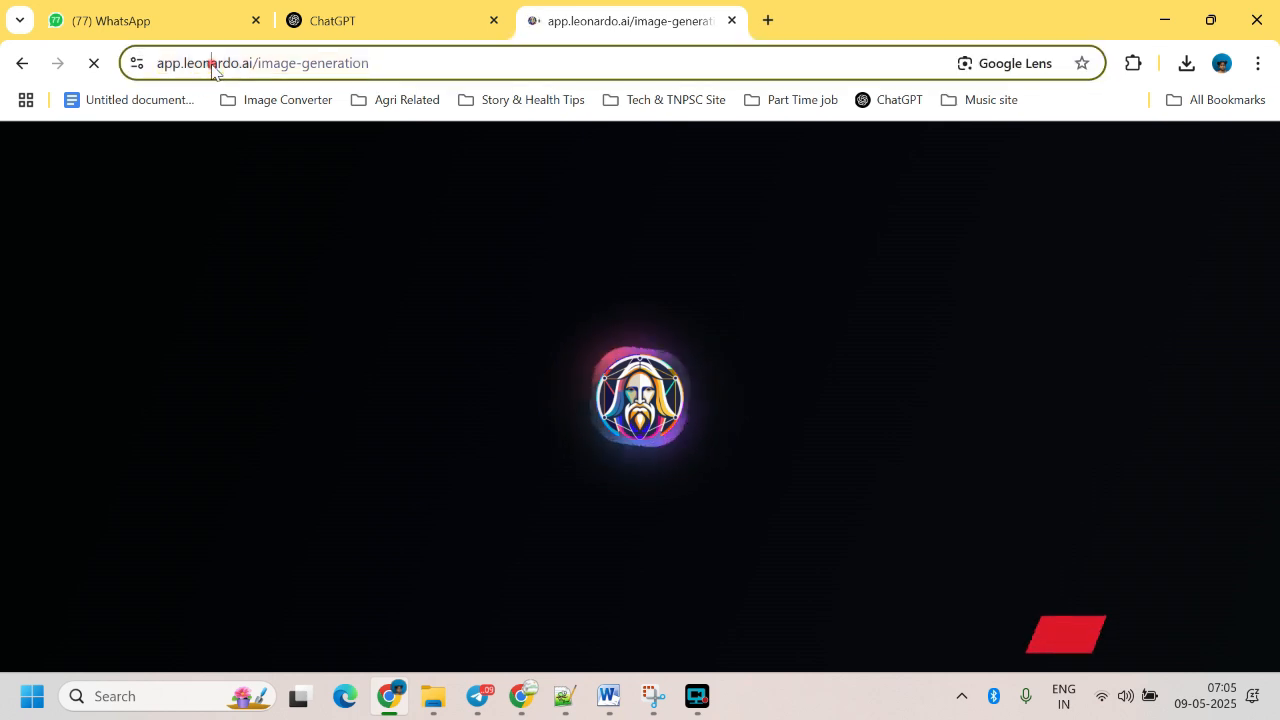
left_click(480, 67)
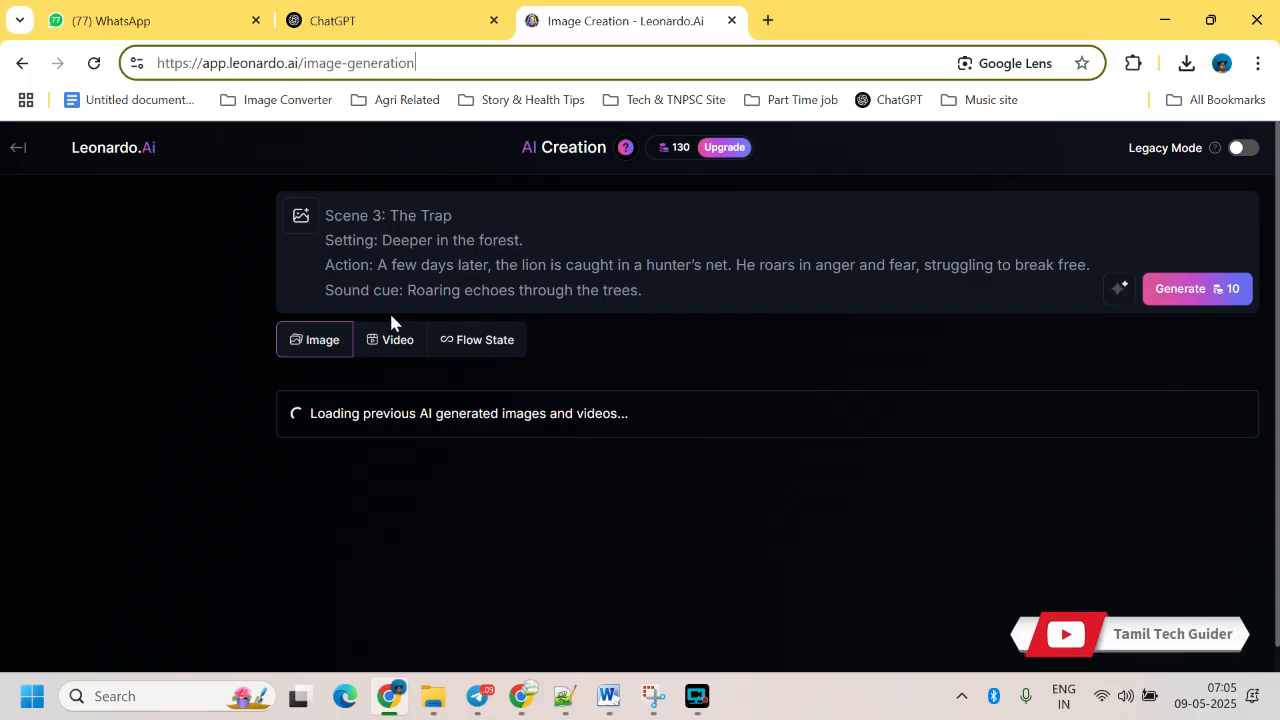
- Clear the old "Scene 3: The Trap" text from the image prompt
left_click(505, 263)
key("ctrl+a")
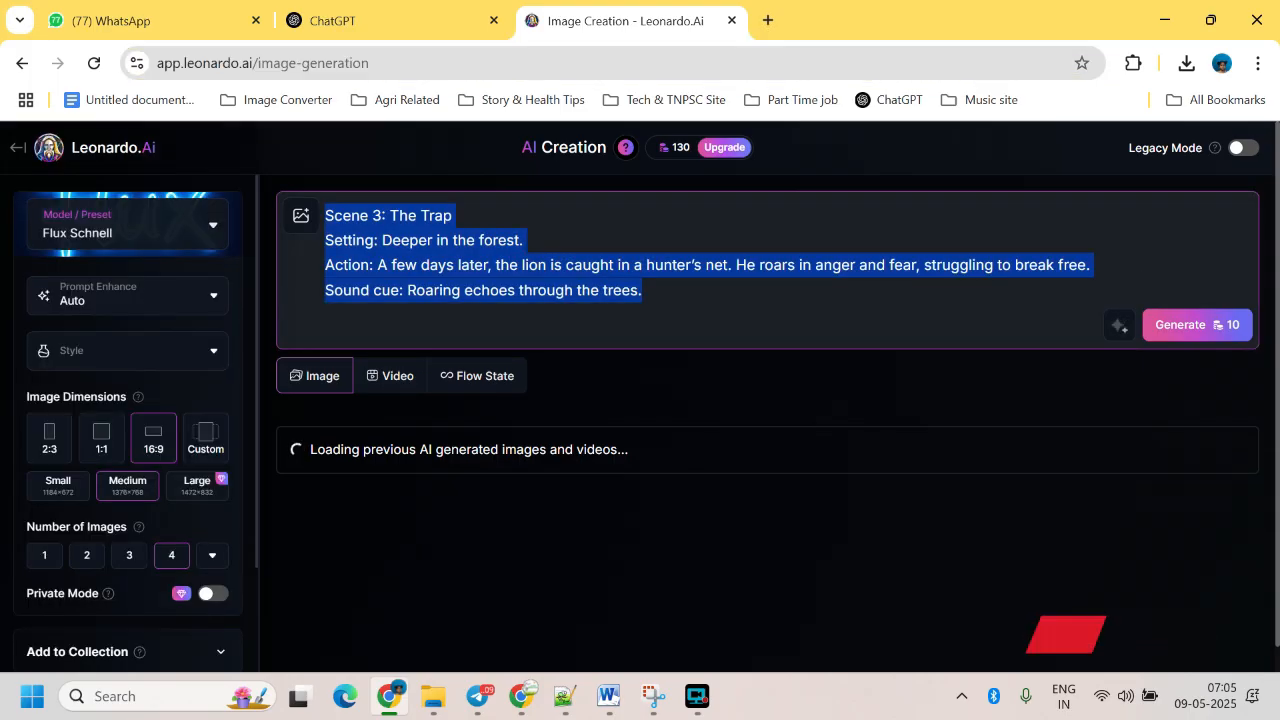
key("BackSpace")
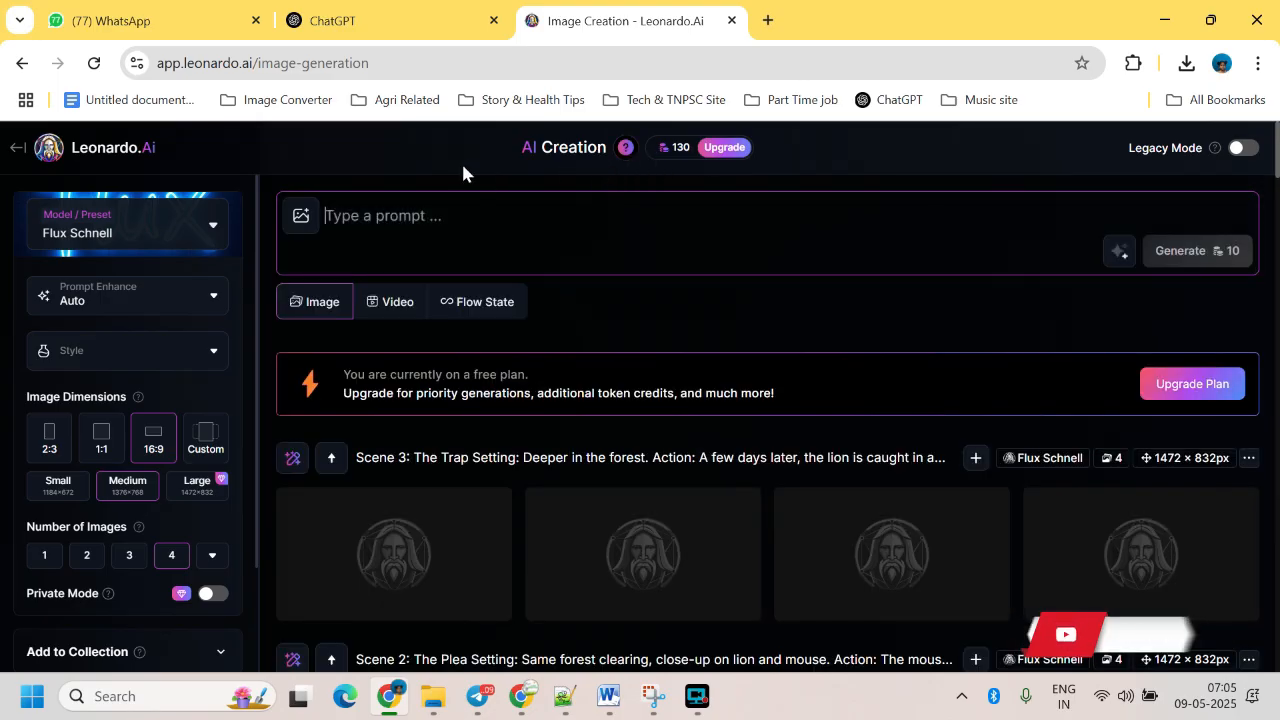
- Check the account's plan and remaining fast tokens, and look over the previously generated images
left_click(681, 155)
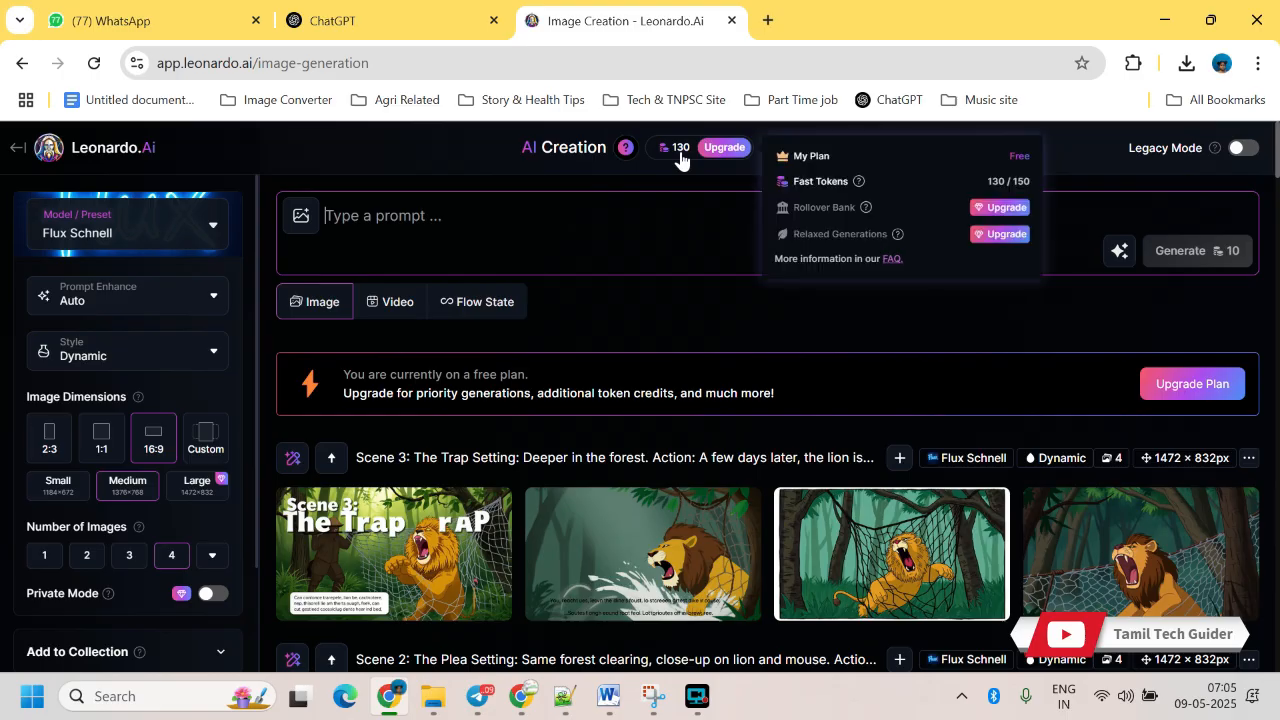
left_click(405, 166)
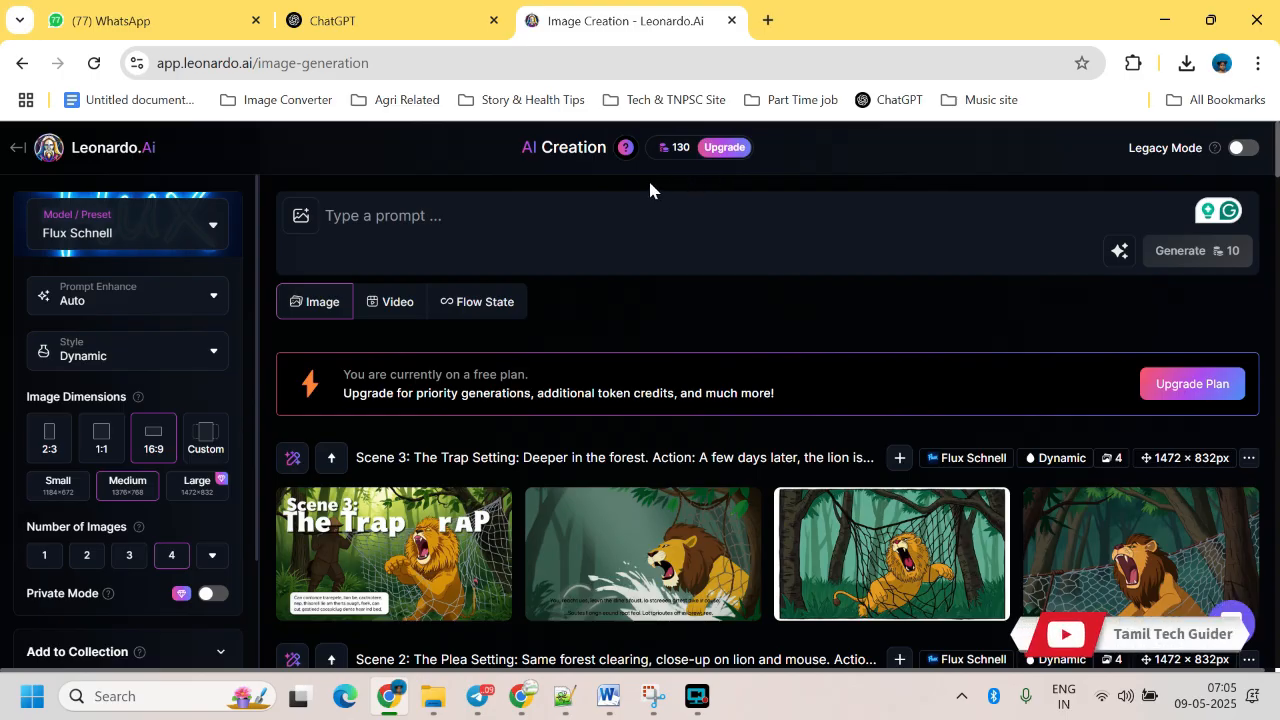
left_click(676, 158)
scroll(190, 483, "down", 3)
scroll(188, 482, "up", 3)
- Examine the featured models and presets available for image generation
left_click(212, 235)
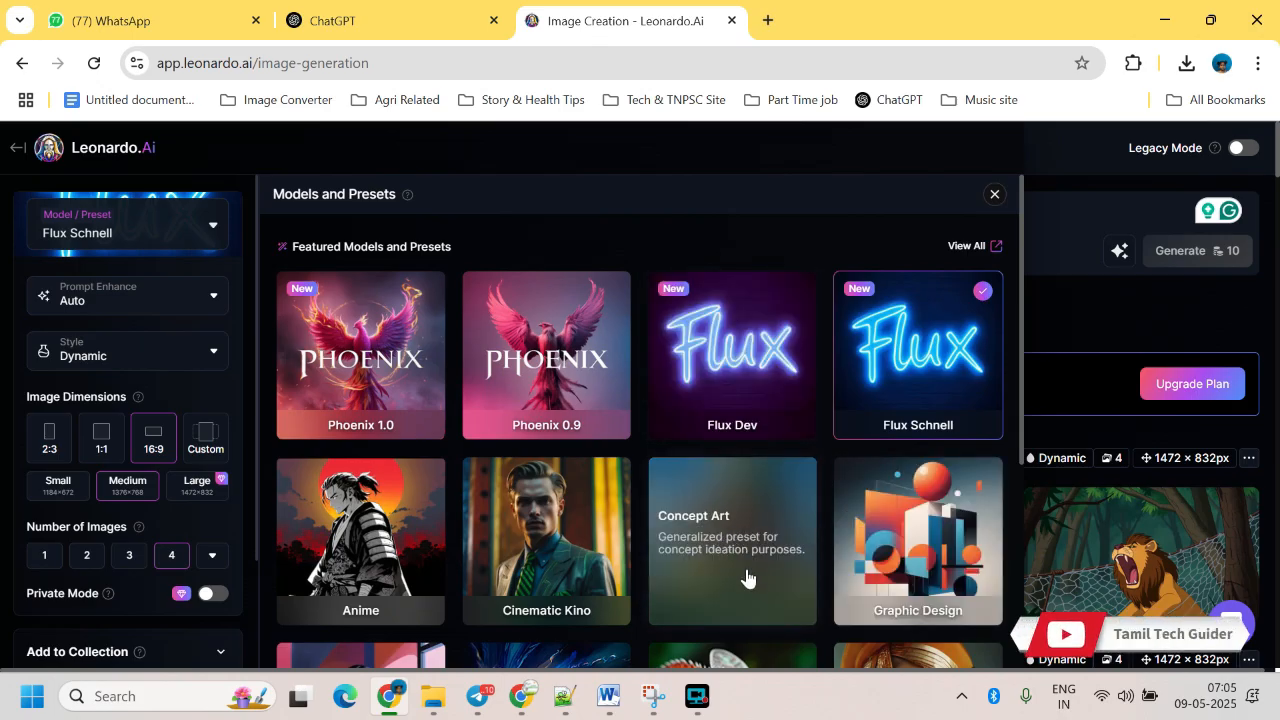
scroll(763, 509, "down", 3)
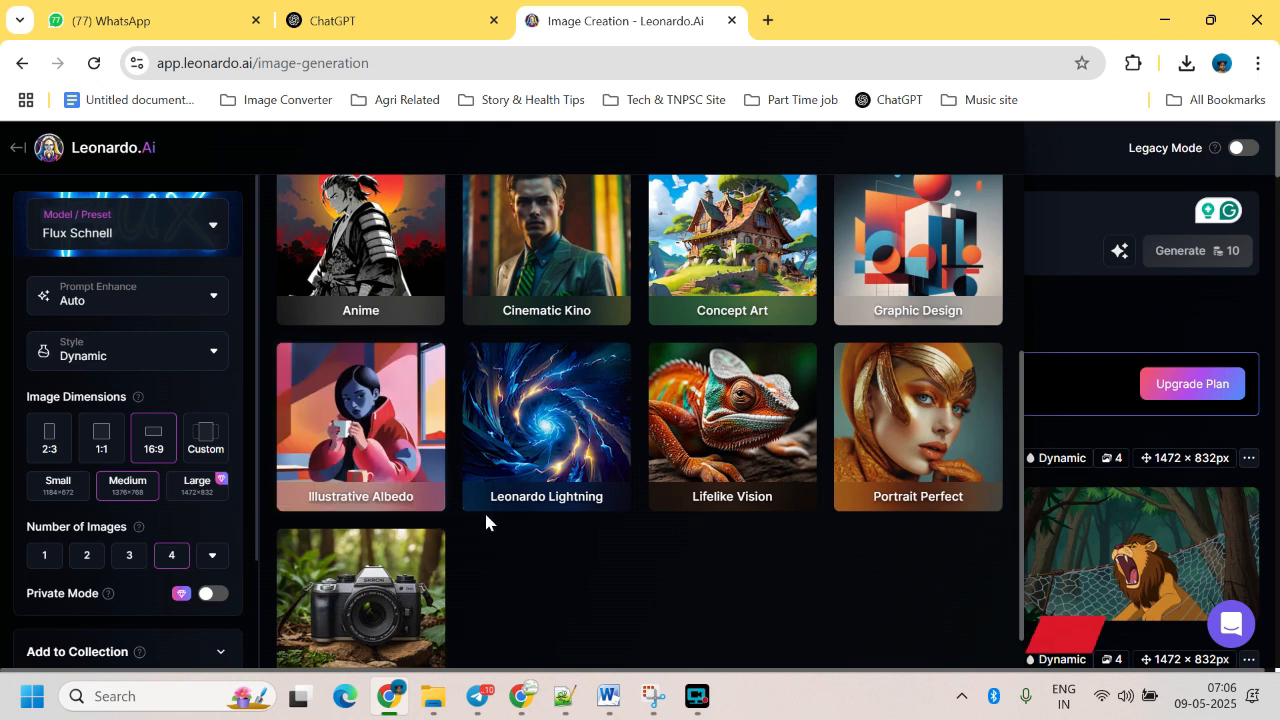
scroll(484, 510, "up", 3)
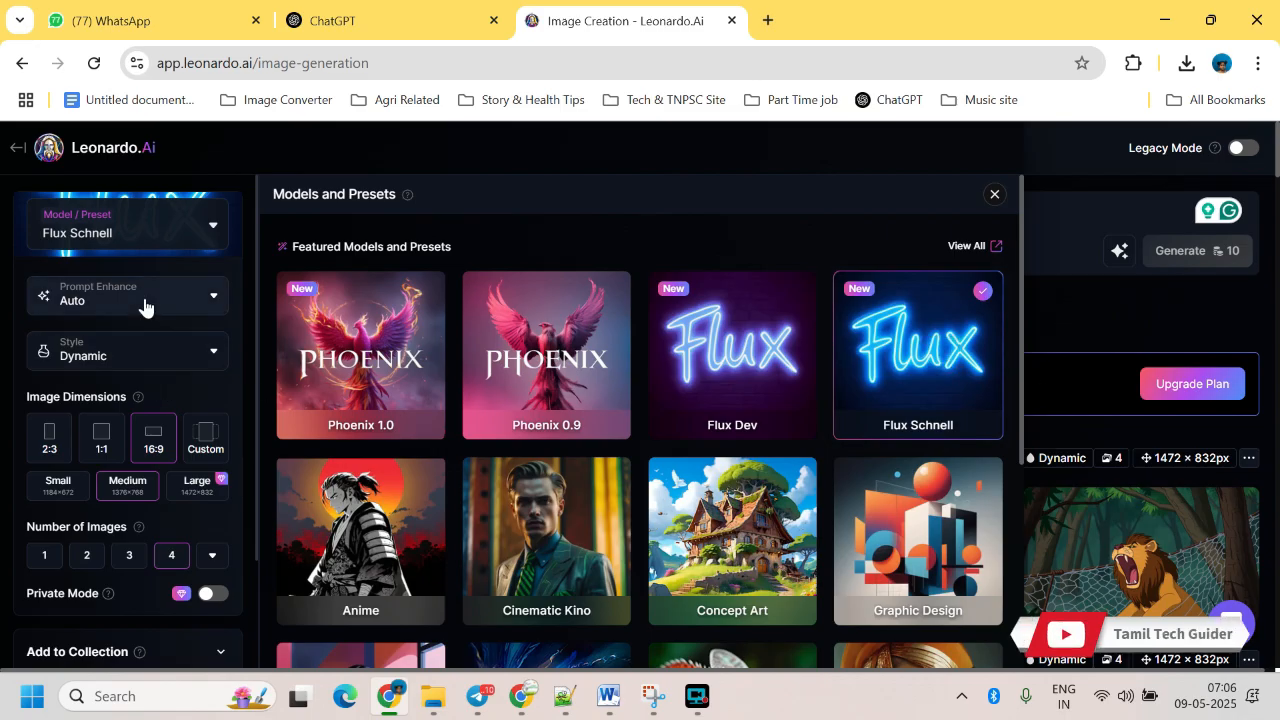
- Review the style options and the remaining generation settings, and close the models and presets list
left_click(213, 356)
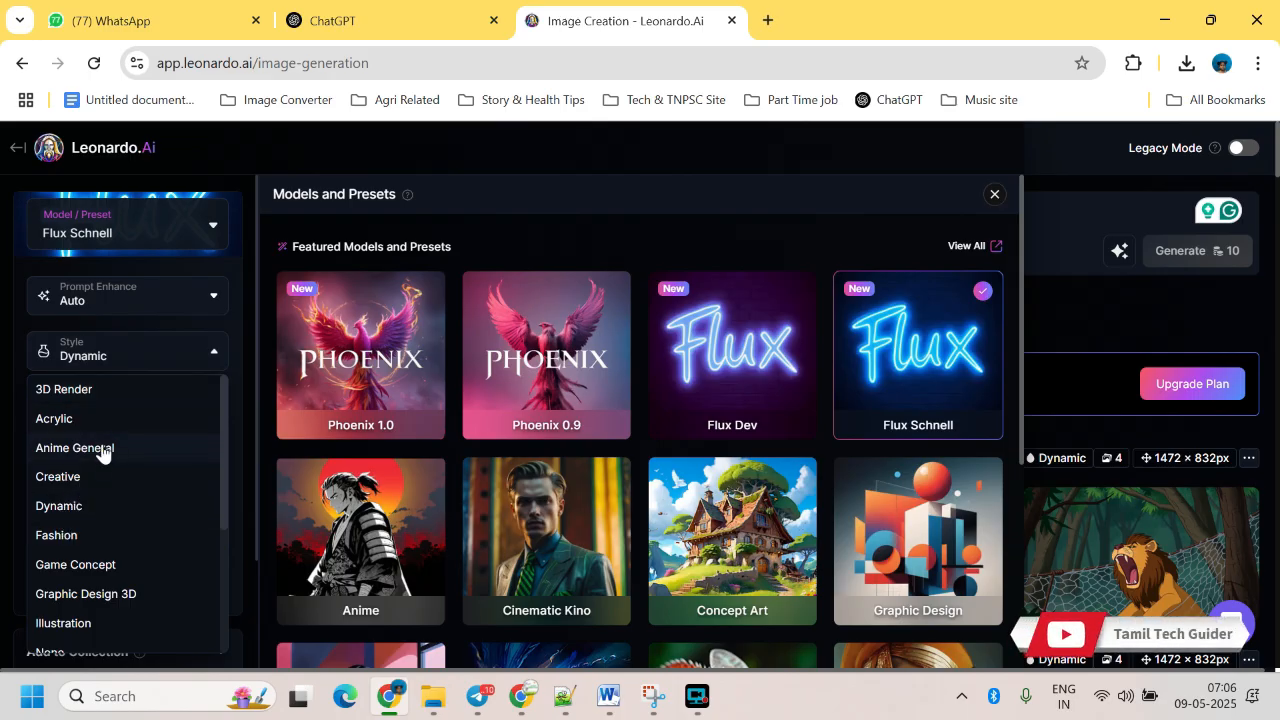
left_click(211, 354)
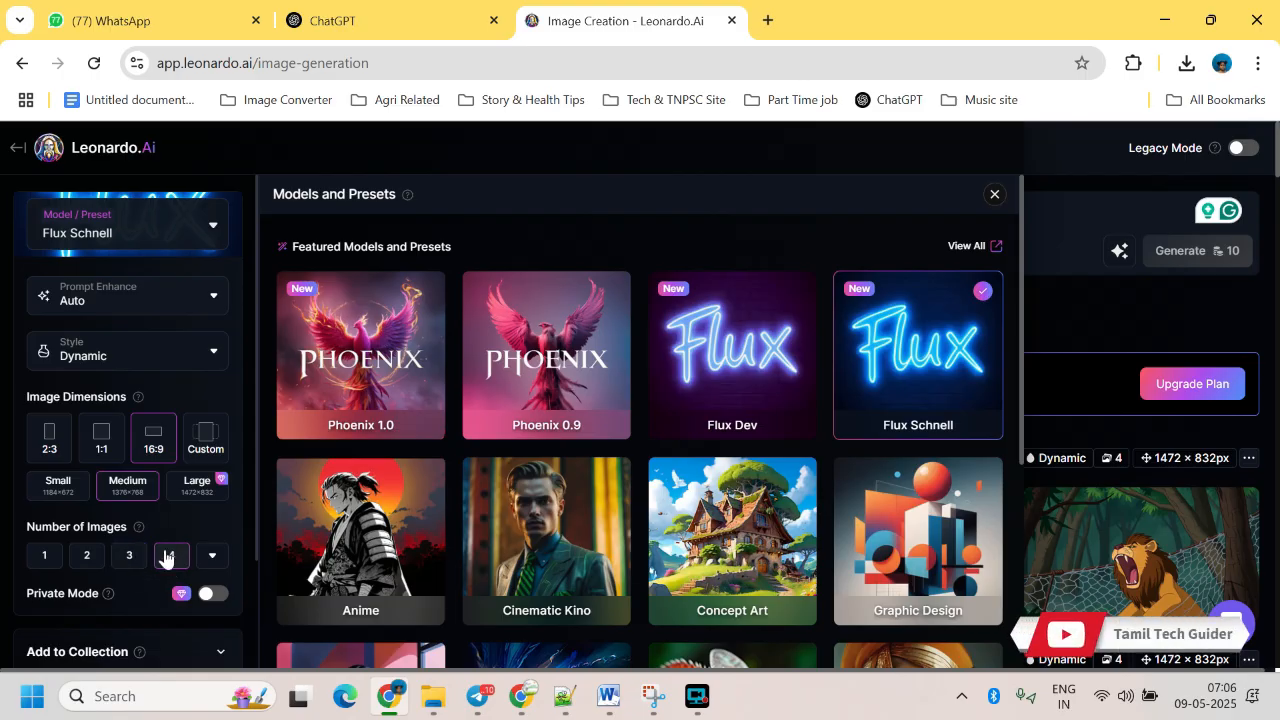
scroll(162, 537, "down", 2)
scroll(146, 530, "down", 2)
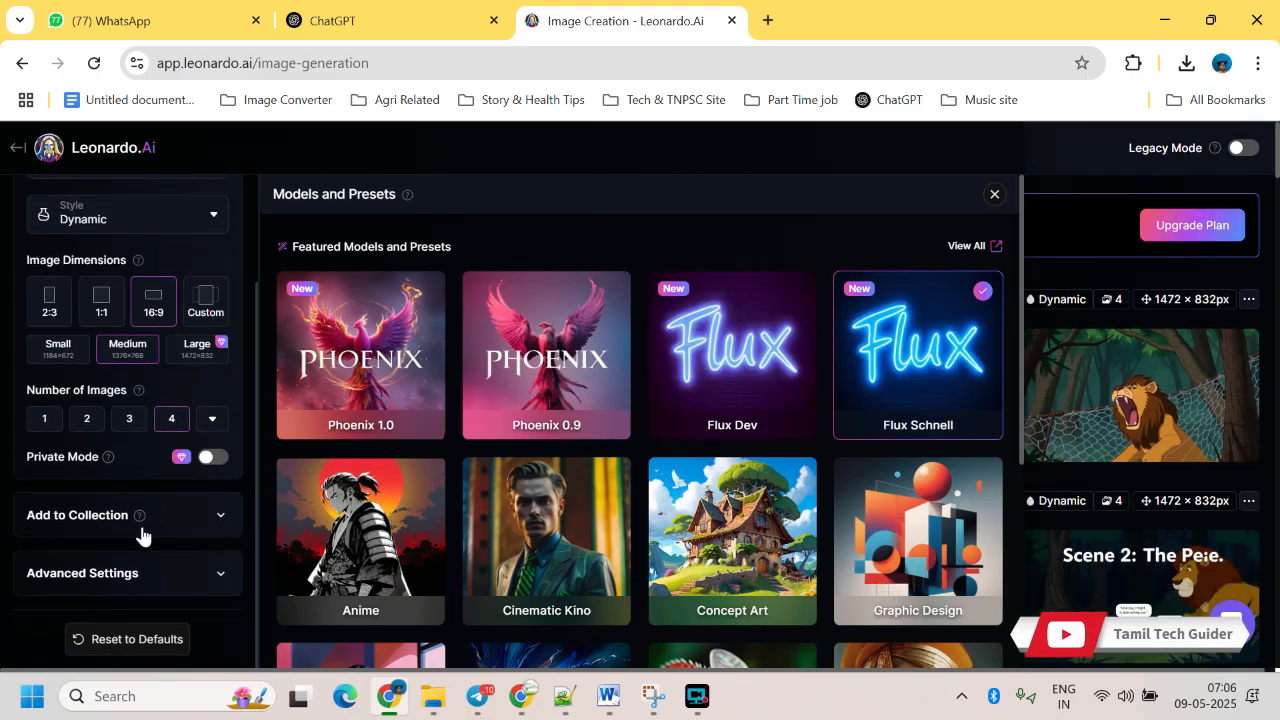
scroll(410, 435, "up", 2)
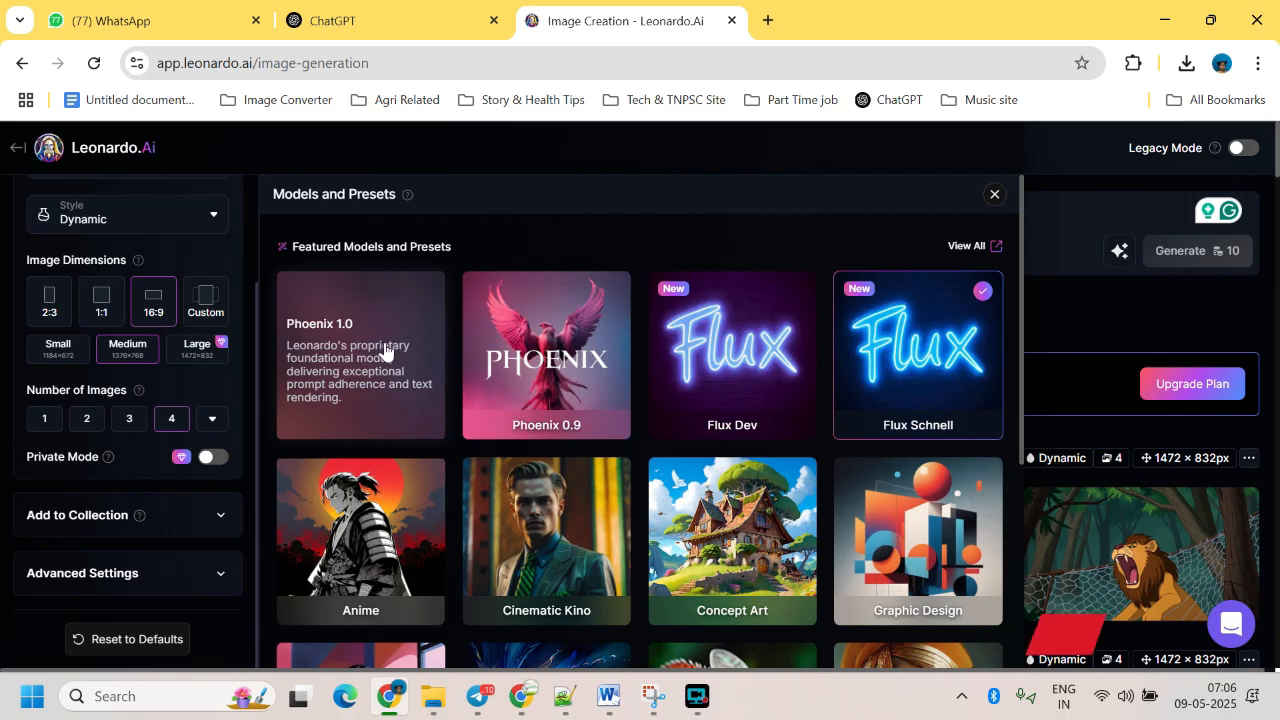
scroll(110, 240, "up", 2)
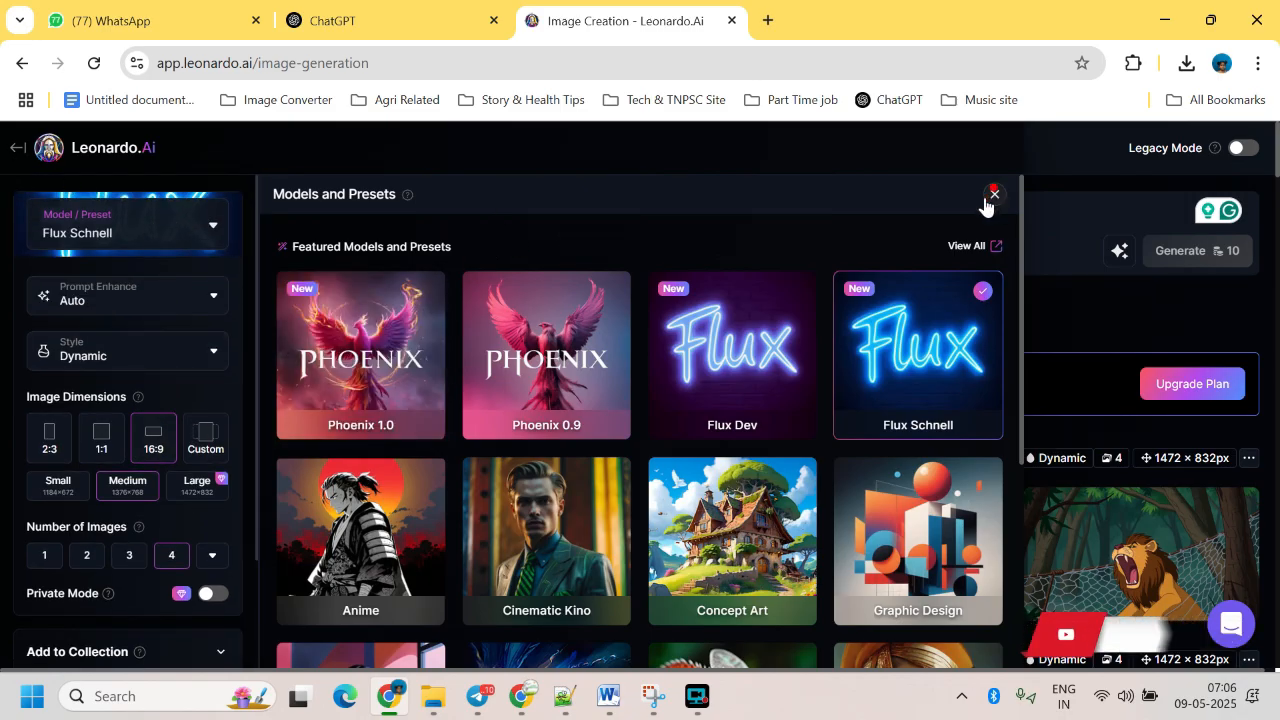
left_click(994, 194)
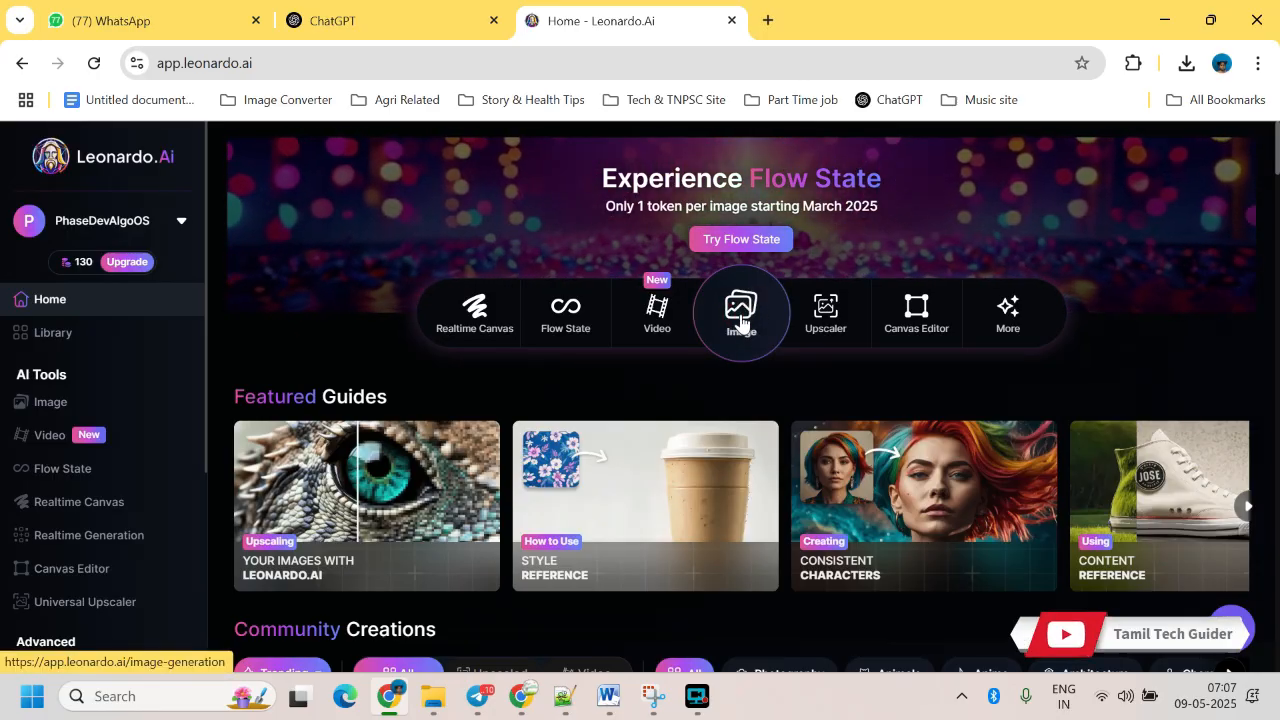
- Open the Image creation tool from the Leonardo.Ai home page, ready for a new prompt
left_click(740, 320)
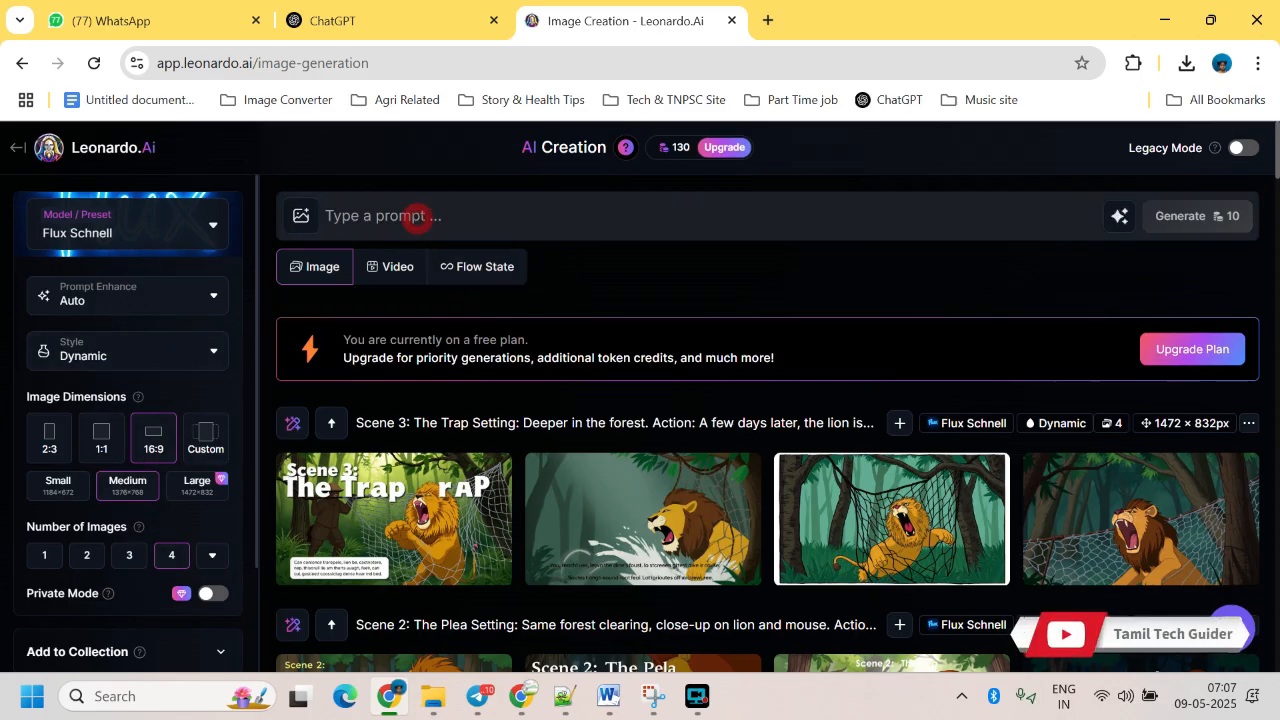
left_click(415, 216)
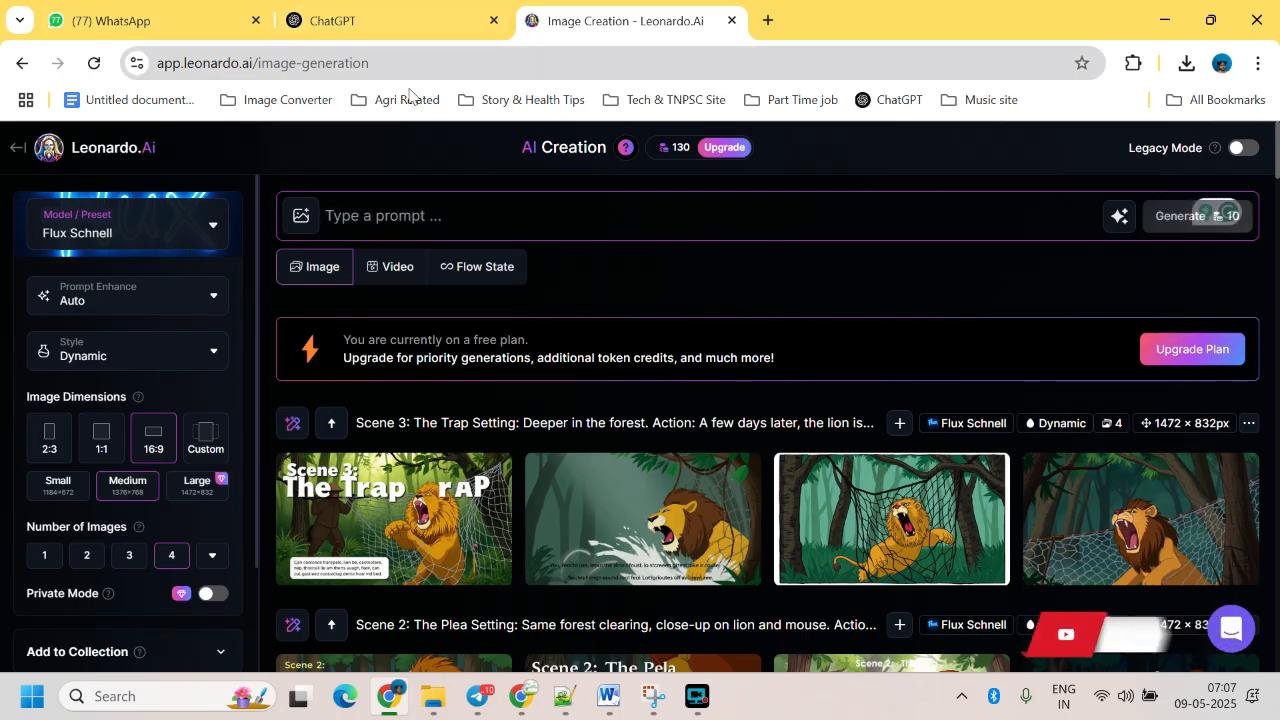
- Switch to Notepad++ and copy the line asking for a natural forest and animals prompt from Video Content Prepare.txt
left_click(355, 10)
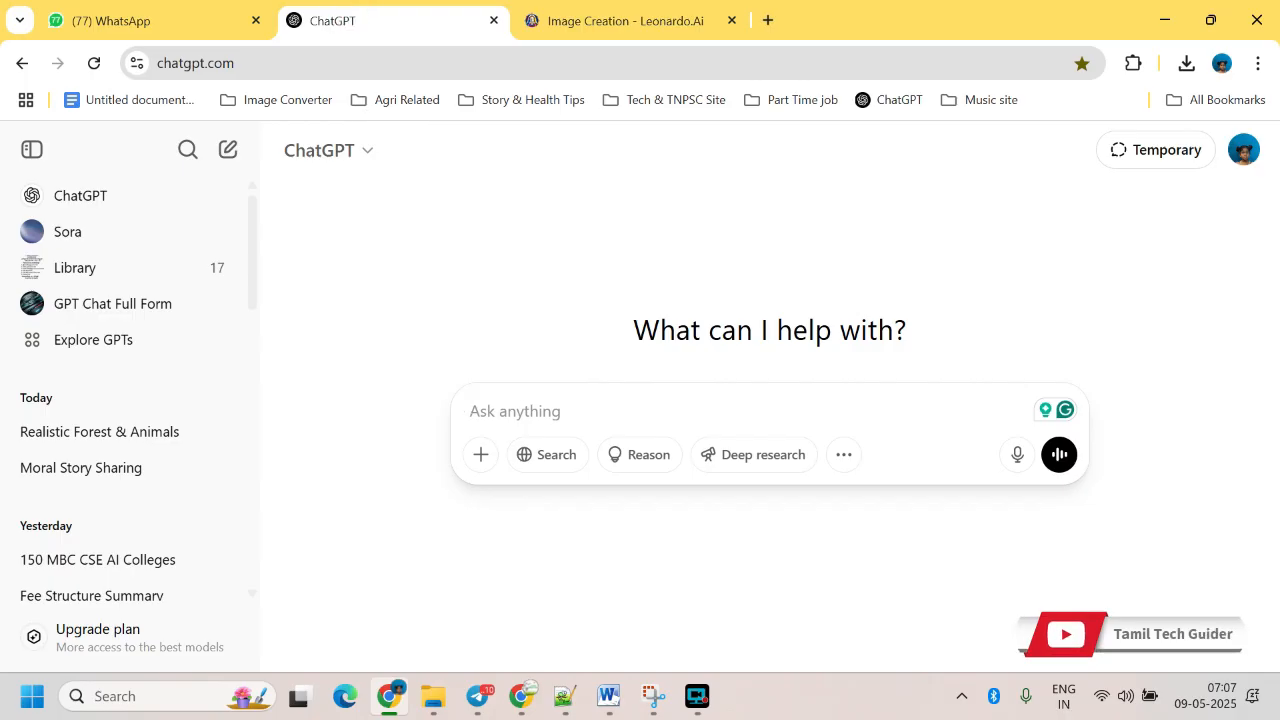
left_click(544, 411)
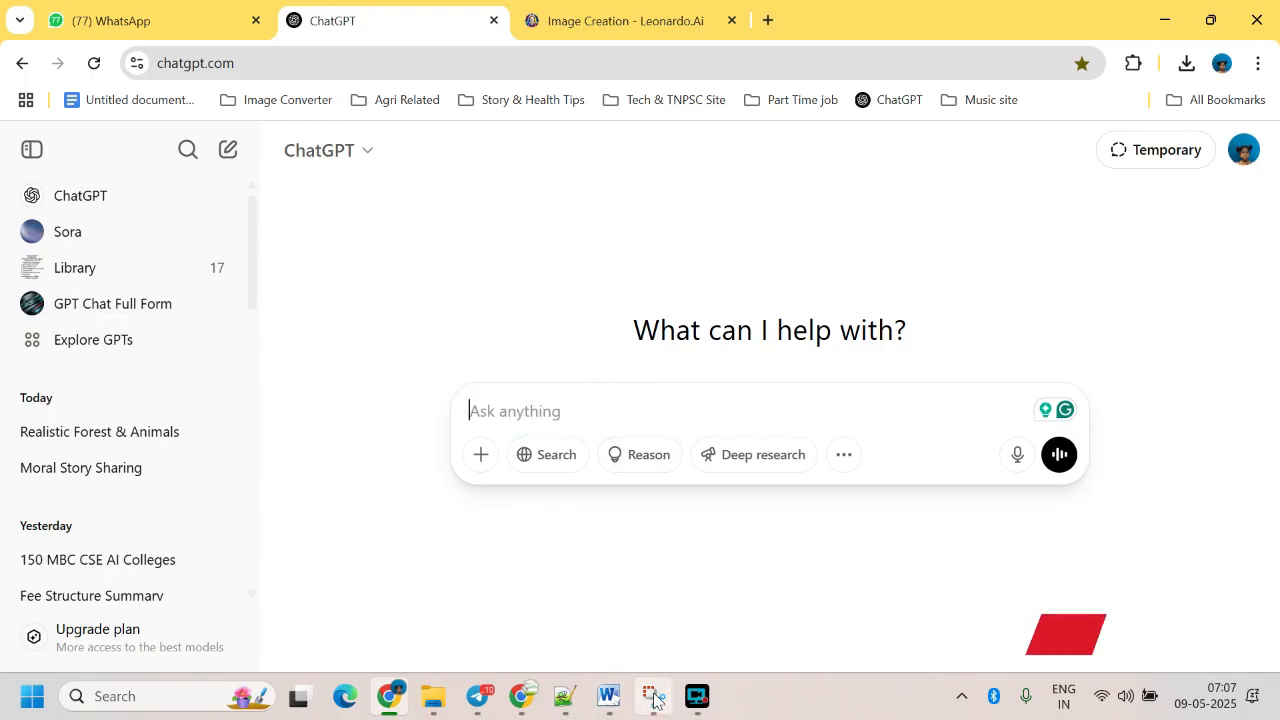
left_click(561, 709)
left_click(44, 148)
key("ctrl+c")
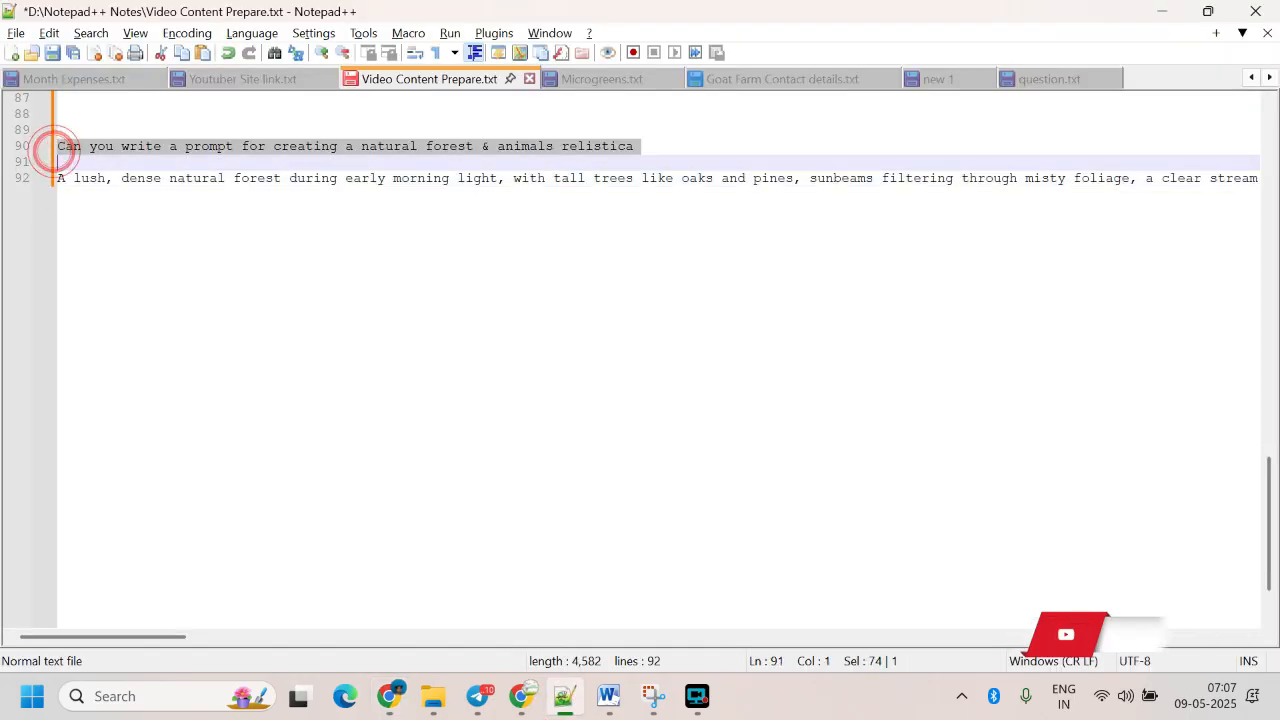
- Switch back to ChatGPT and ask "Can you write a prompt for creating a natural forest & animals relistic"
key("alt+Tab")
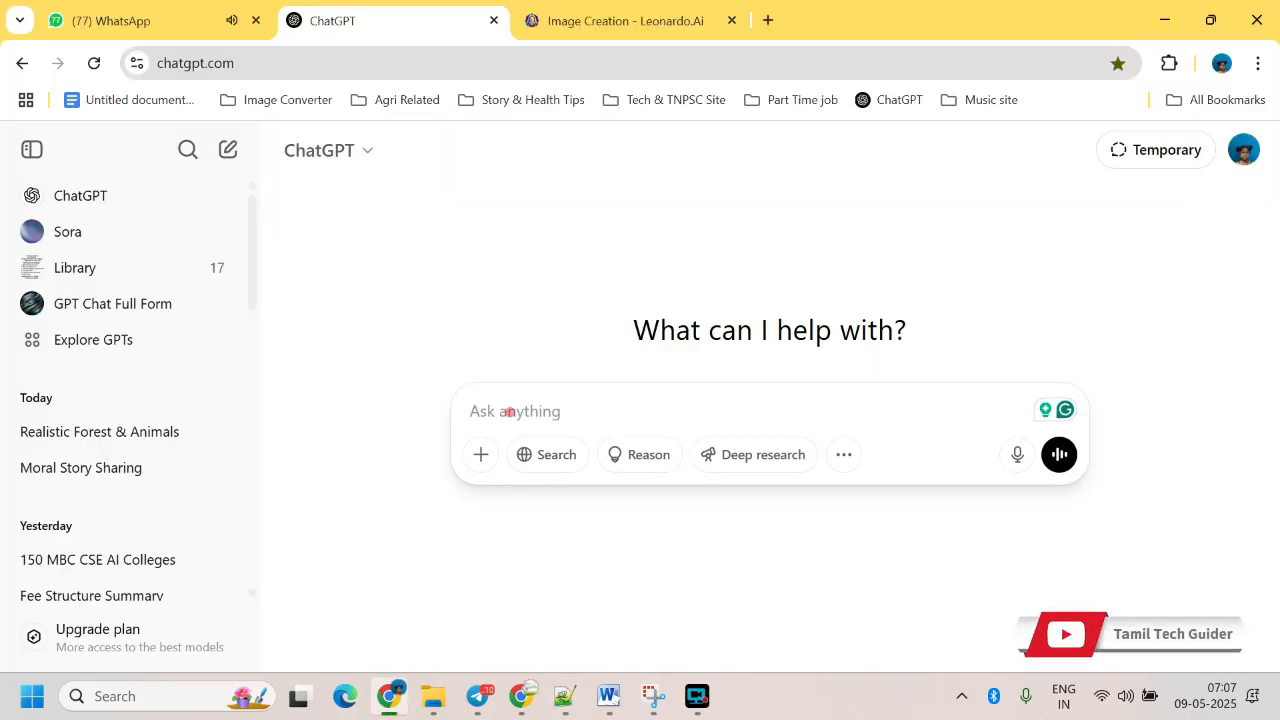
left_click(510, 411)
key("ctrl+v")
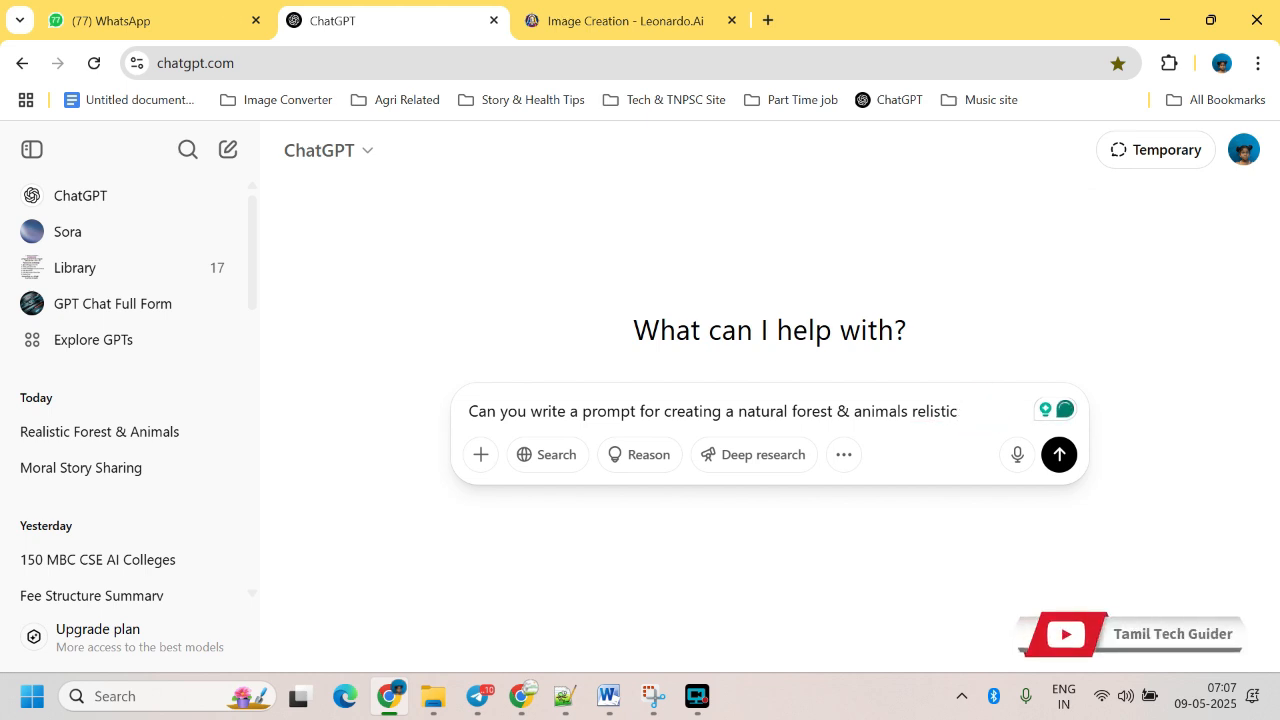
key("Return")
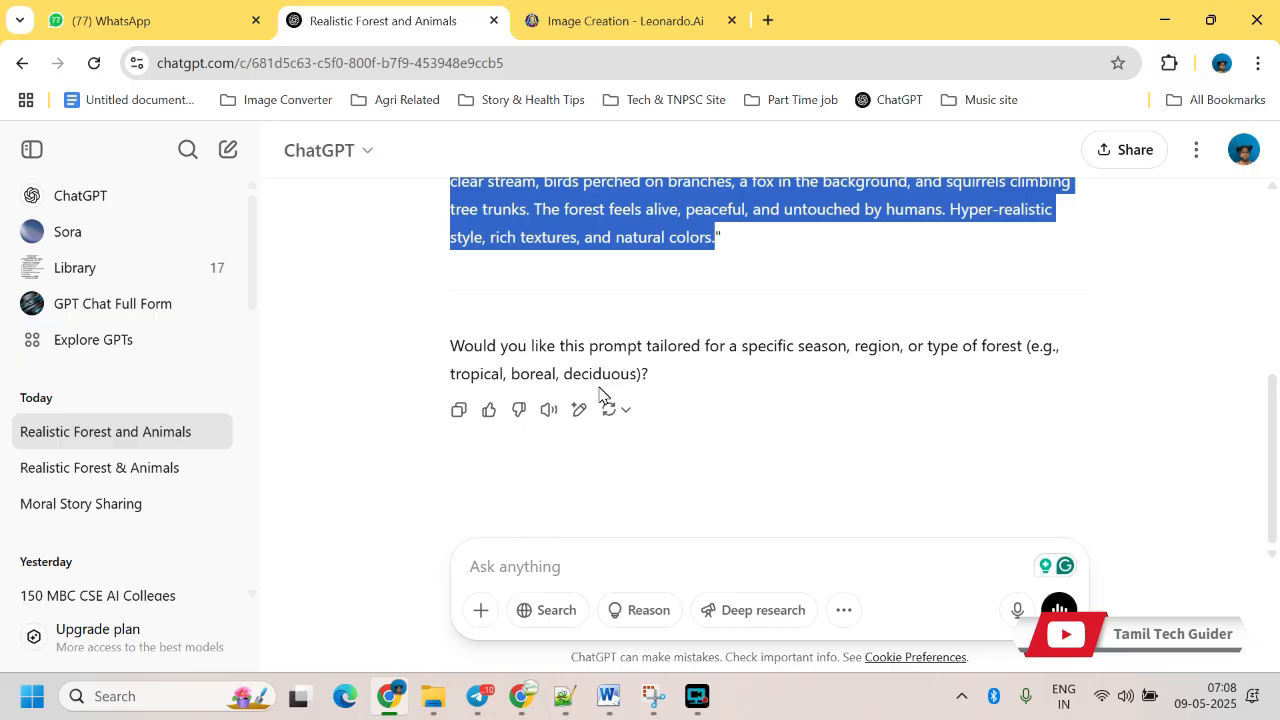
- Transfer ChatGPT's realistic early-morning forest prompt with deer, birds, fox and squirrels to Leonardo.Ai and generate the images
scroll(605, 390, "up", 1)
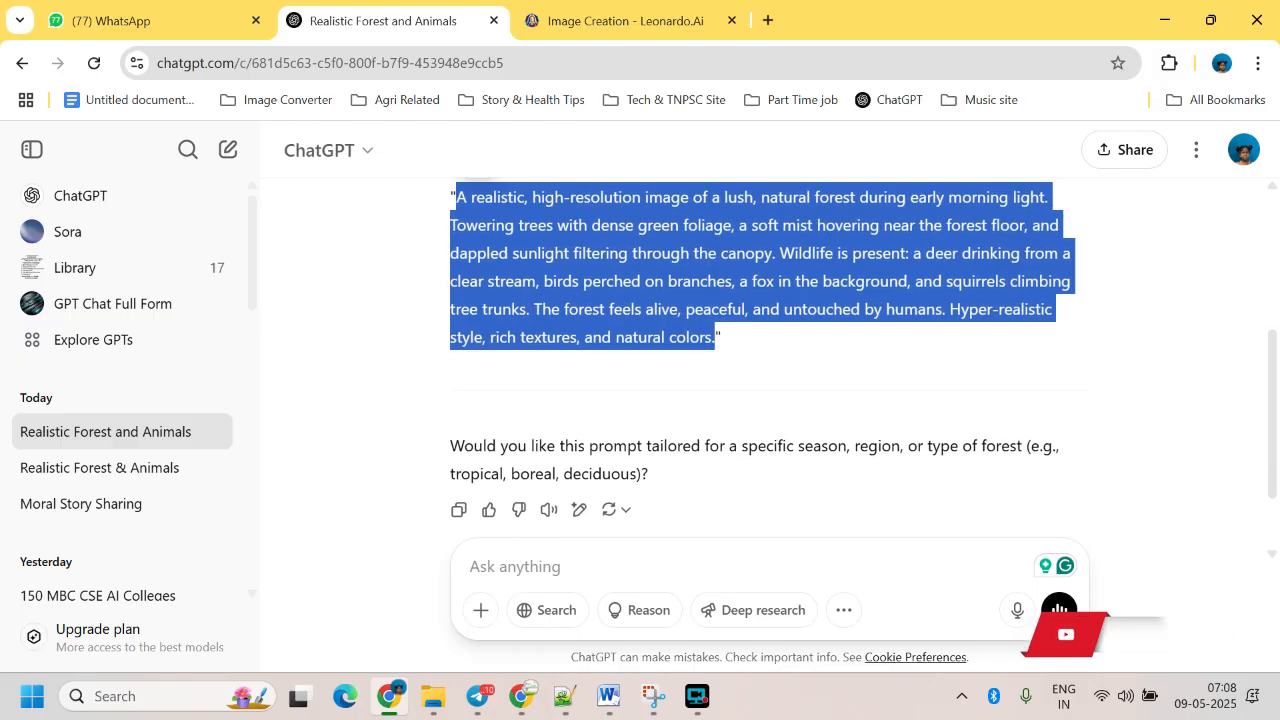
left_click(603, 16)
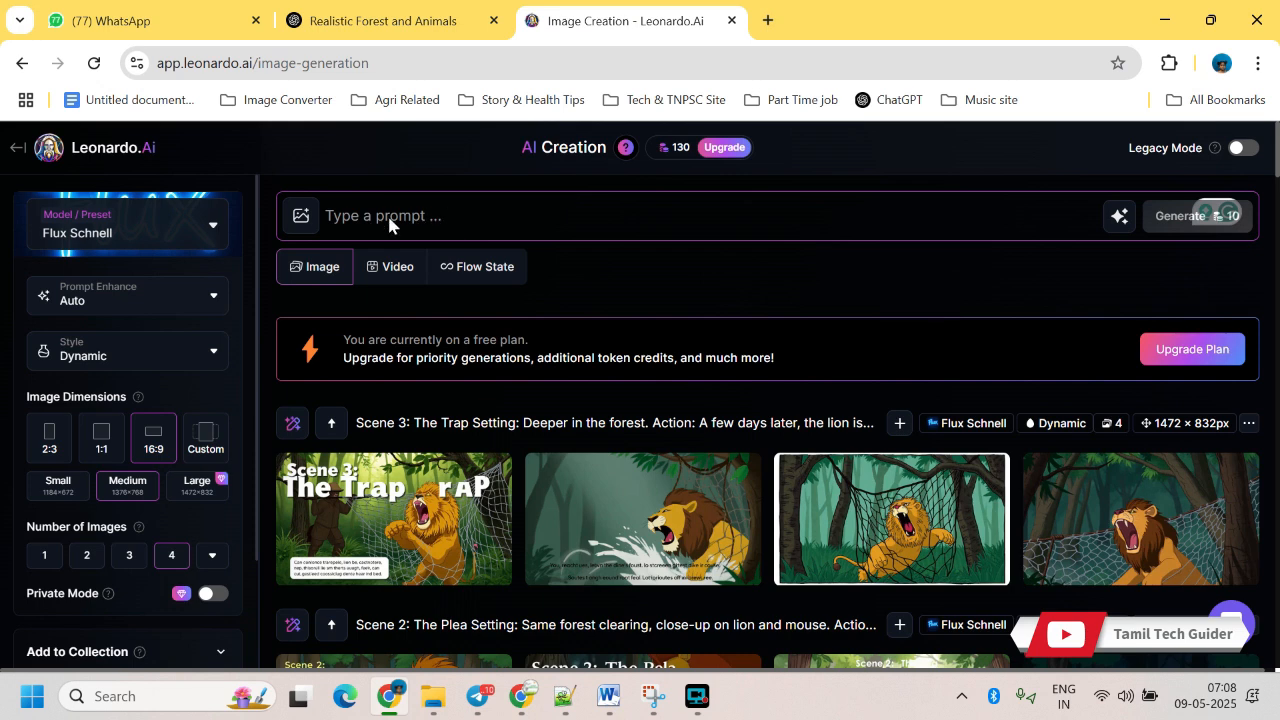
left_click(390, 218)
left_click(691, 226)
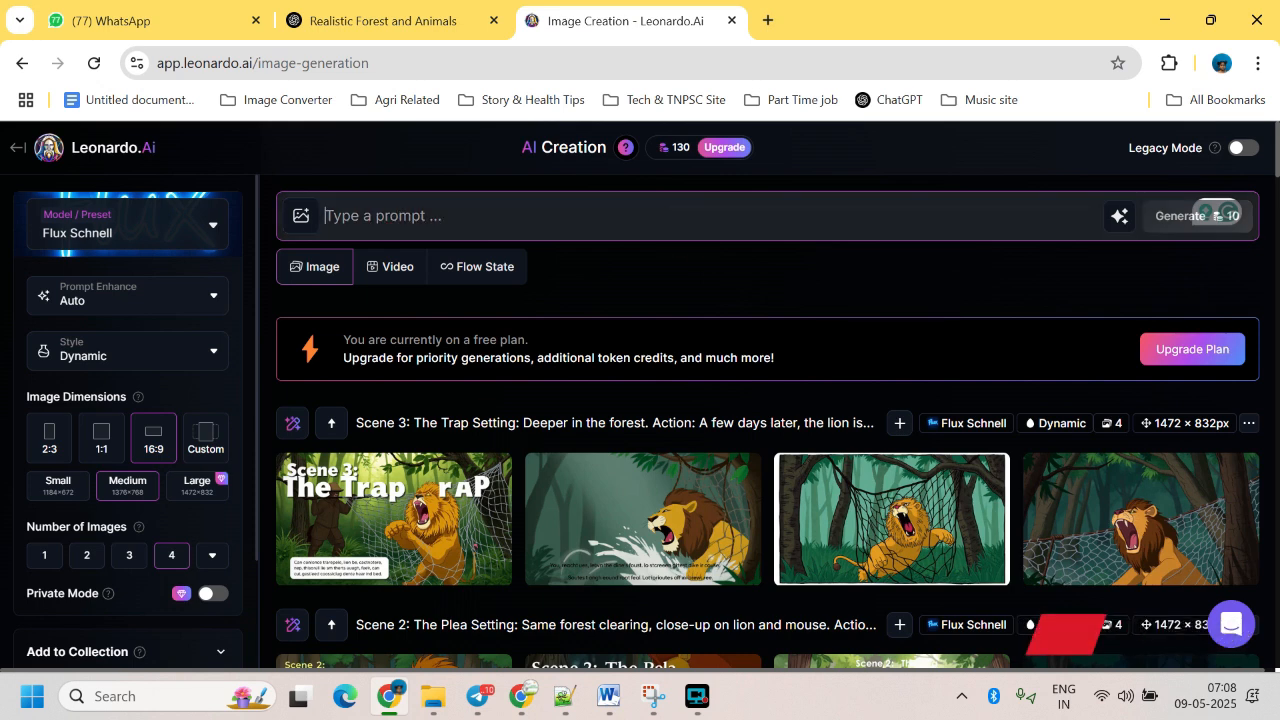
type("A realistic, high-resolution image of a lush, natural forest during early morning light. Towering trees with dense green foliage, a soft mist hovering near the forest floor, and dappled sunlight filtering through the canopy. Wildlife is present: a deer drinking from a clear stream, birds perched on branches, a fox in the background, and squirrels climbing tree trunks. The forest feels alive, peaceful, and untouched by humans. Hyper-realistic style, rich textures, and natural colors.")
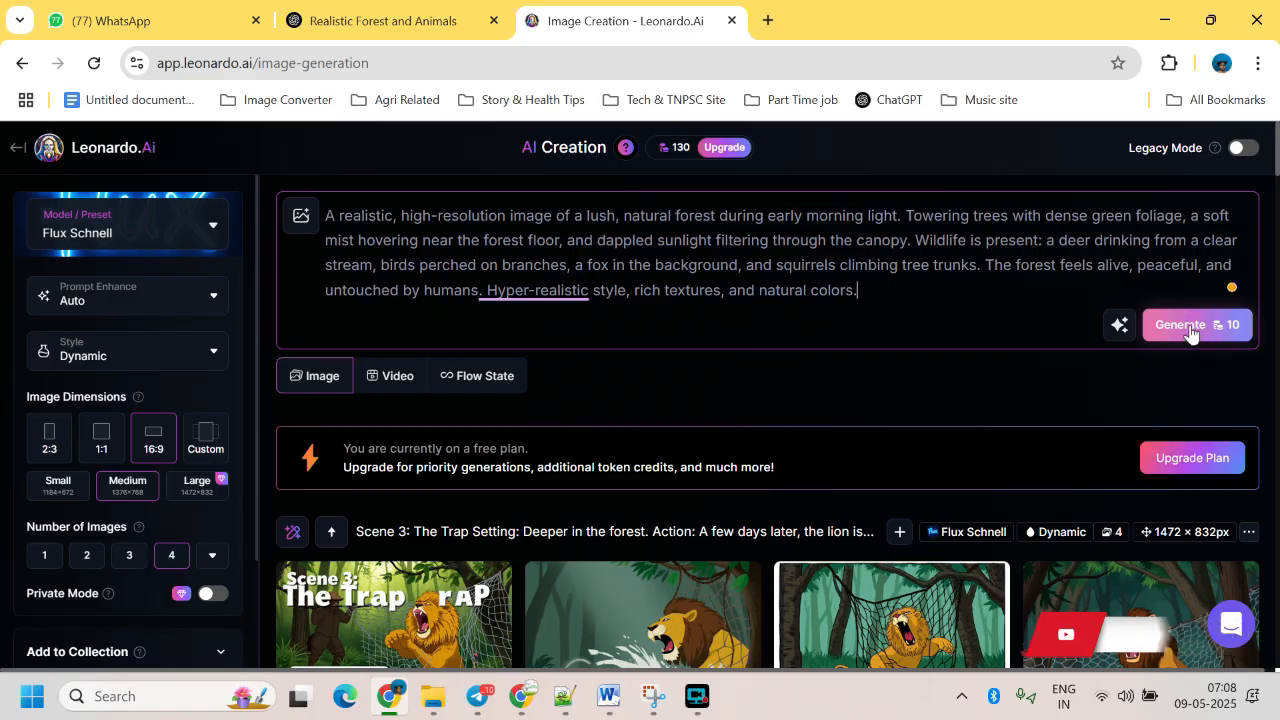
left_click(1188, 328)
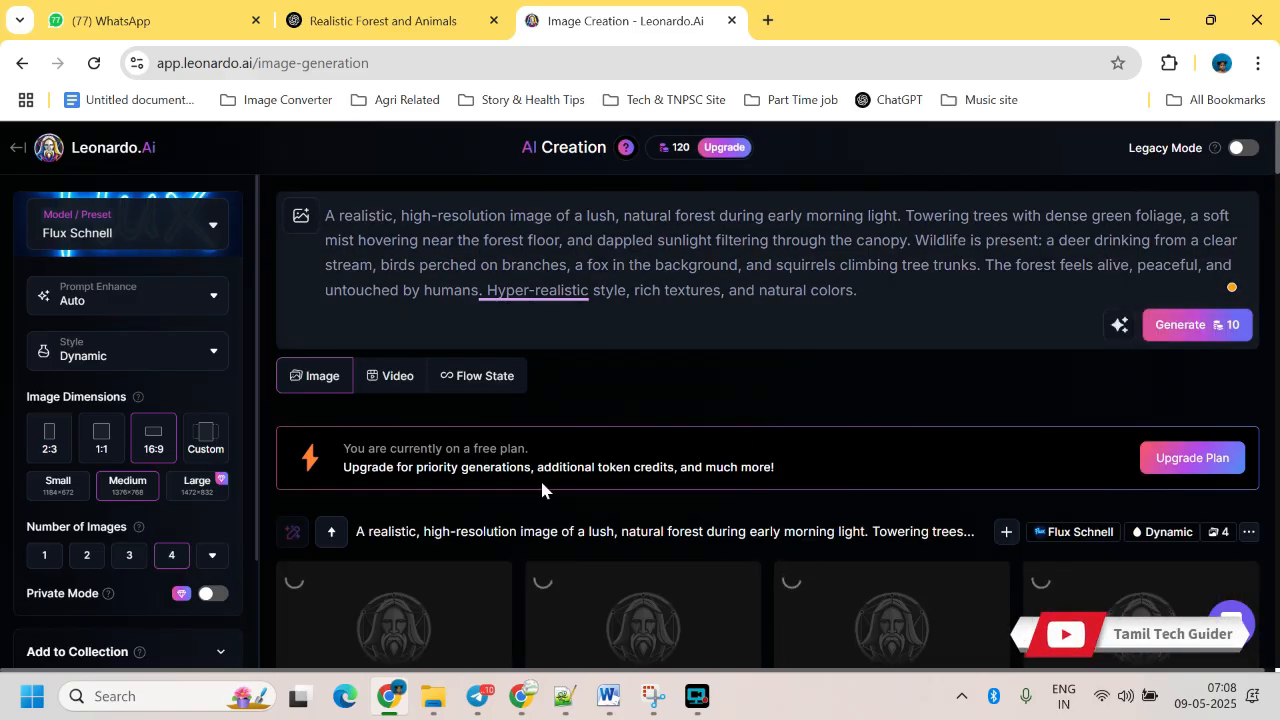
- Preview one of the newly generated forest images enlarged, and close the preview
scroll(573, 436, "down", 1)
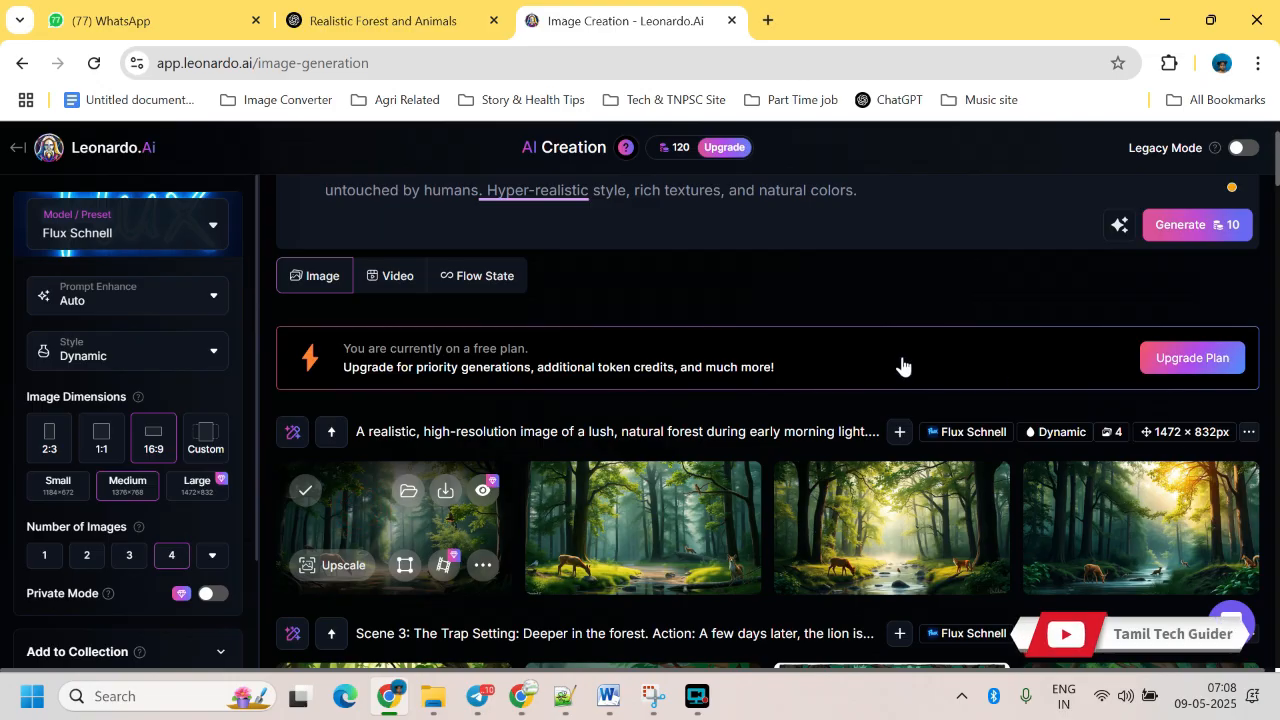
left_click(925, 483)
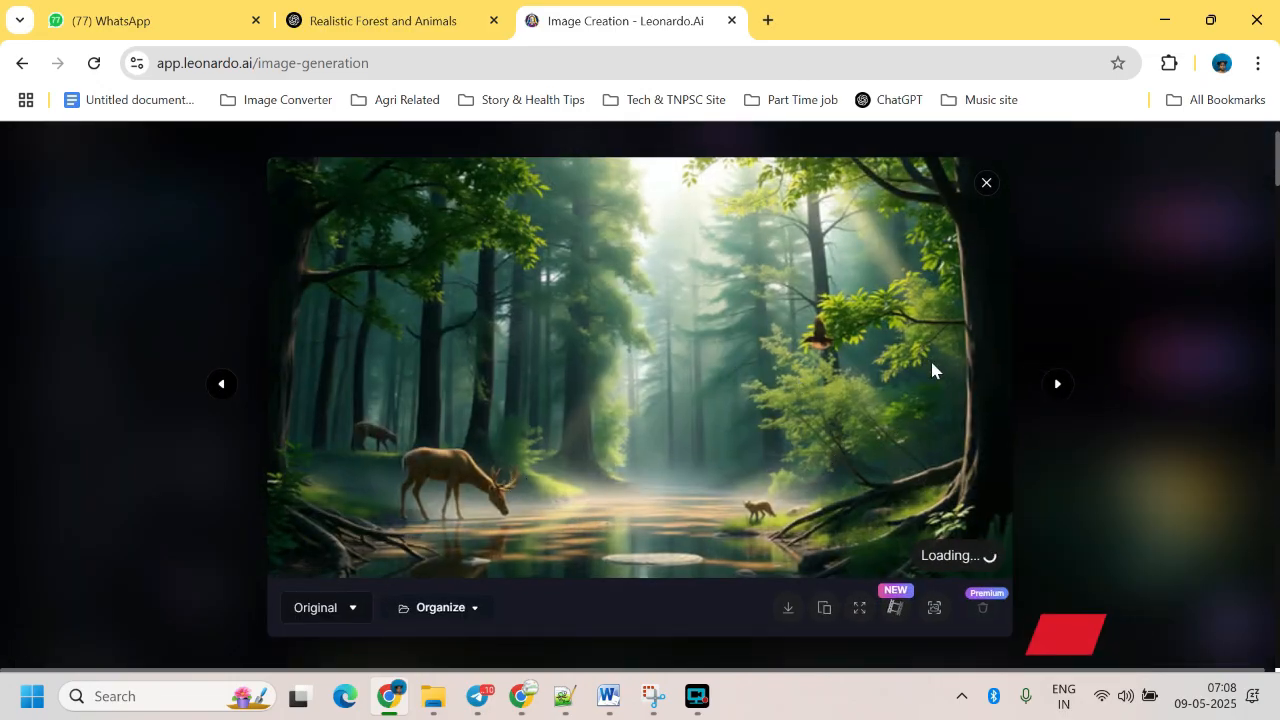
left_click(985, 185)
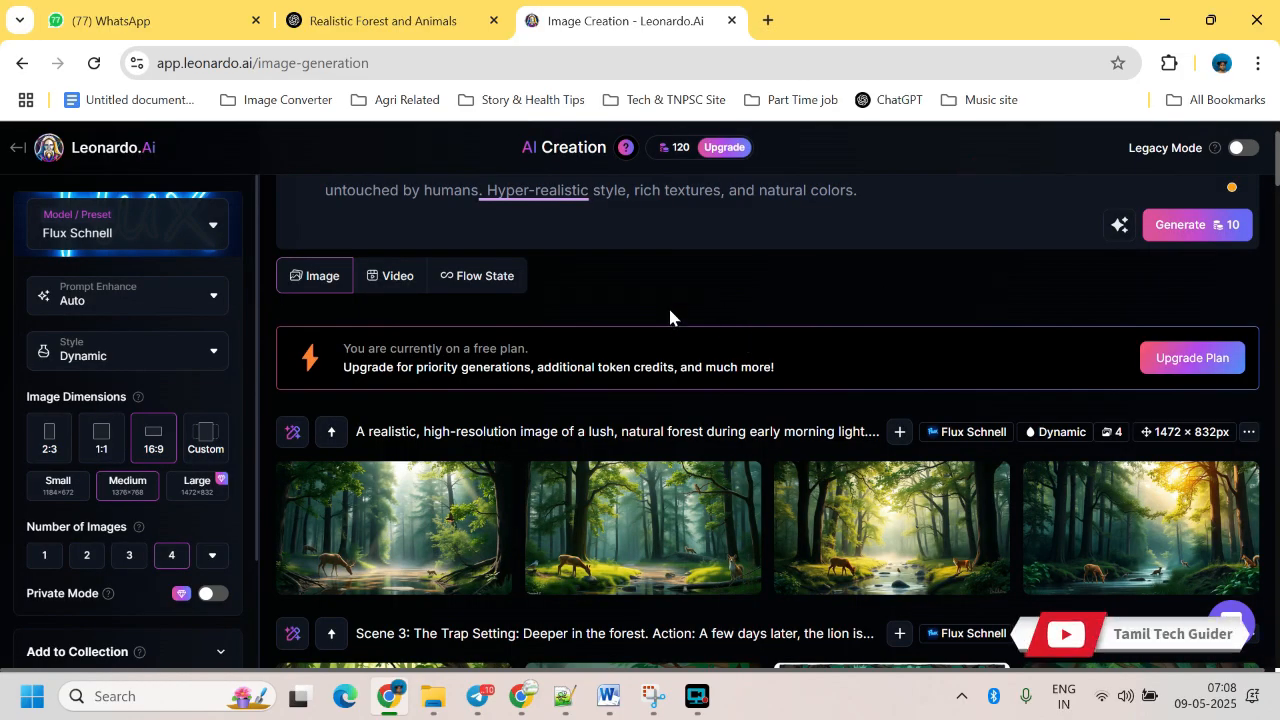
- Review the generated forest images and prompt, and look through the earlier lion story generations in the other Leonardo.Ai browser window
scroll(668, 310, "up", 1)
left_click(756, 292)
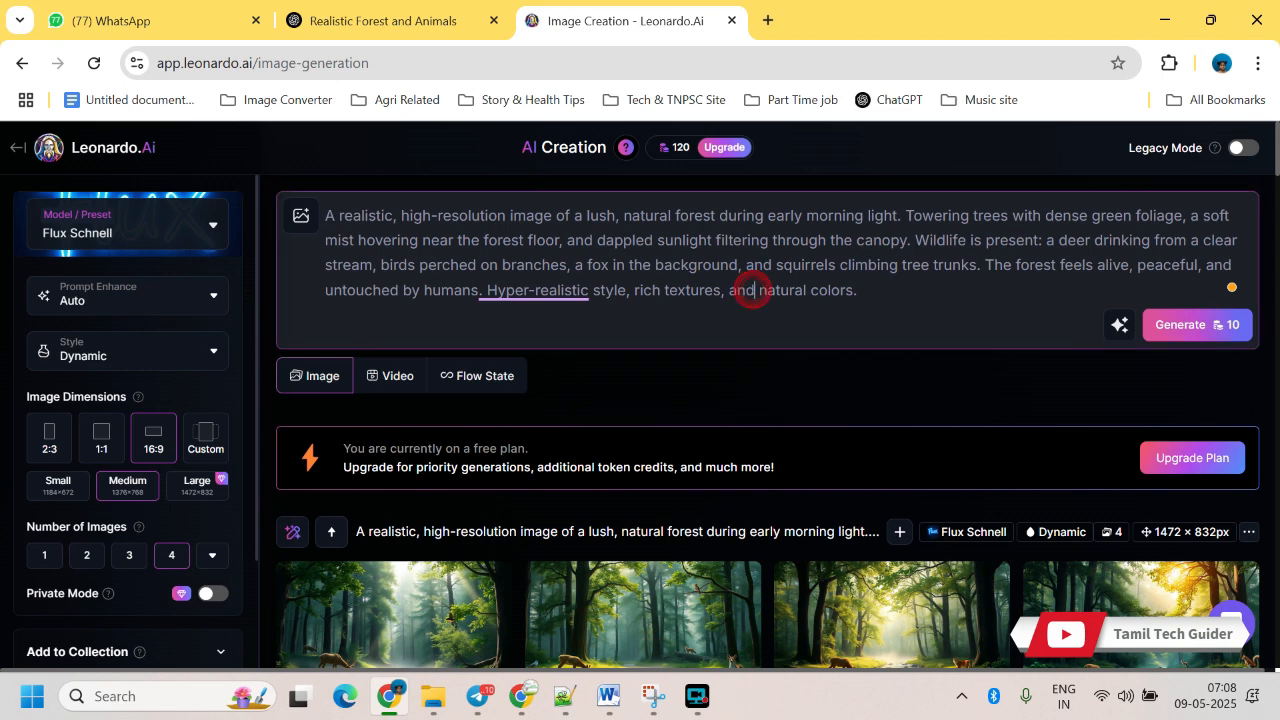
scroll(654, 354, "down", 1)
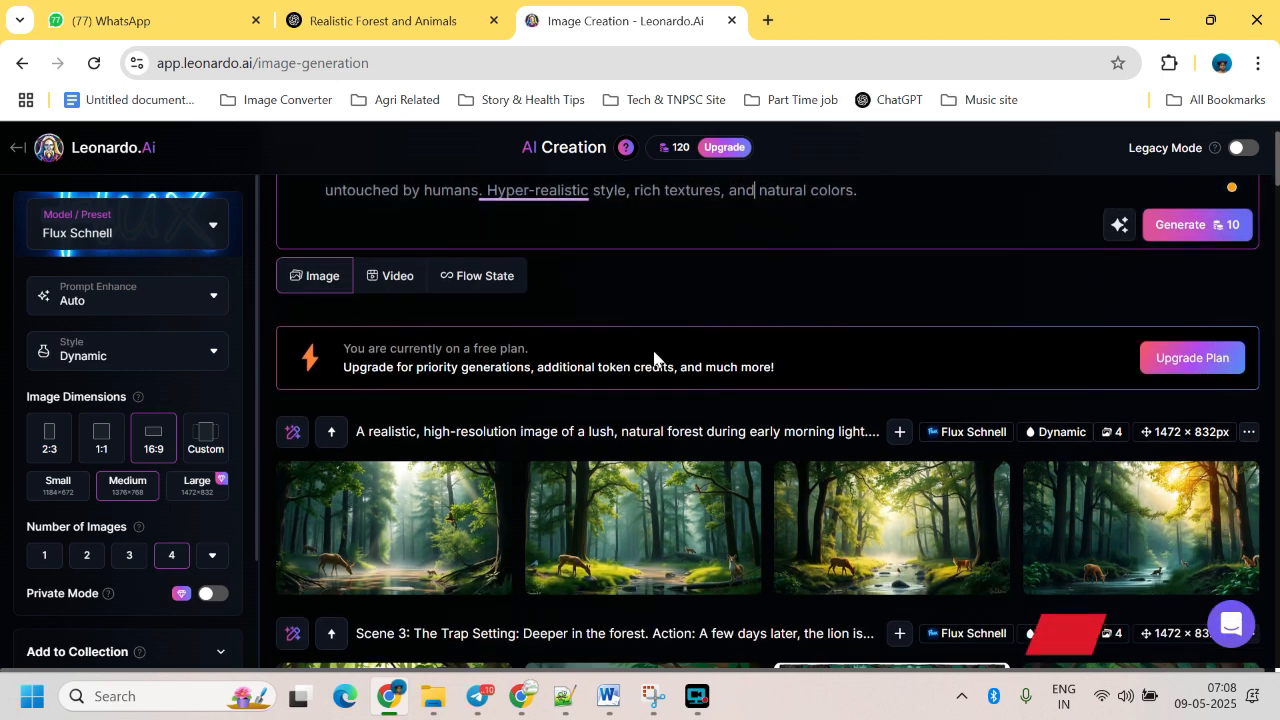
mouse_move(470, 490)
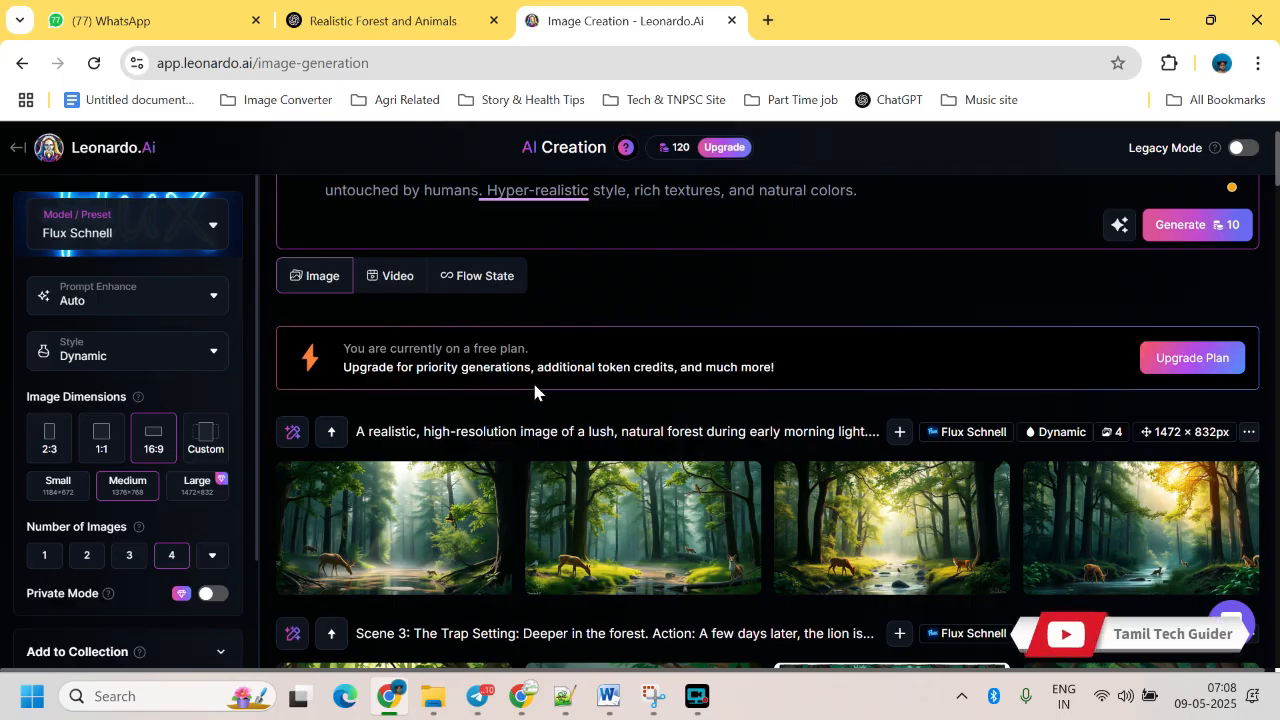
scroll(512, 441, "up", 1)
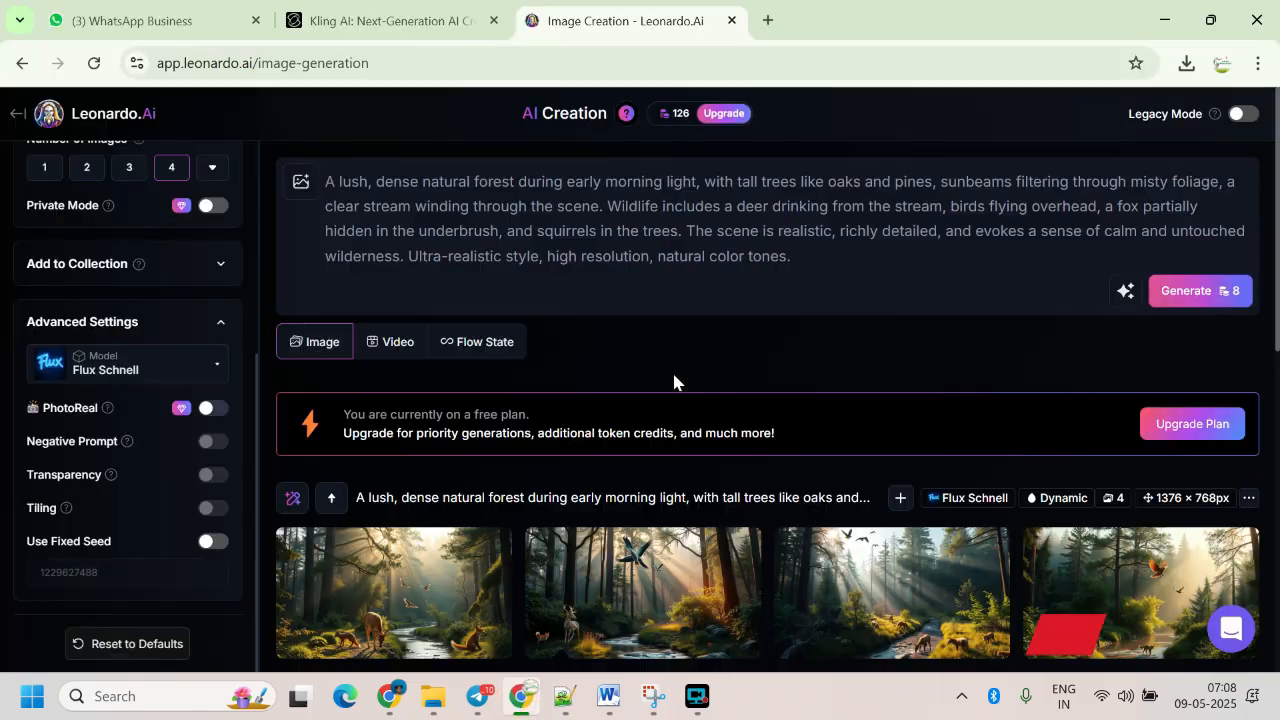
scroll(703, 360, "down", 2)
scroll(723, 383, "down", 2)
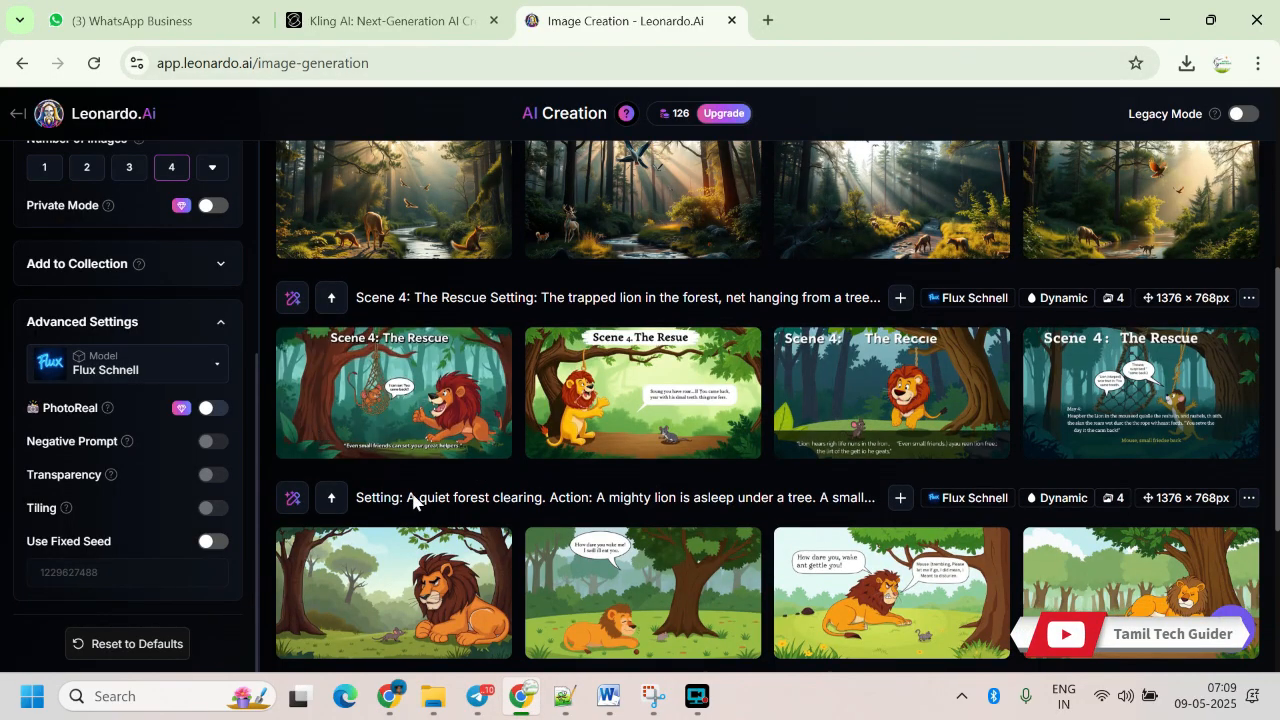
scroll(555, 632, "down", 1)
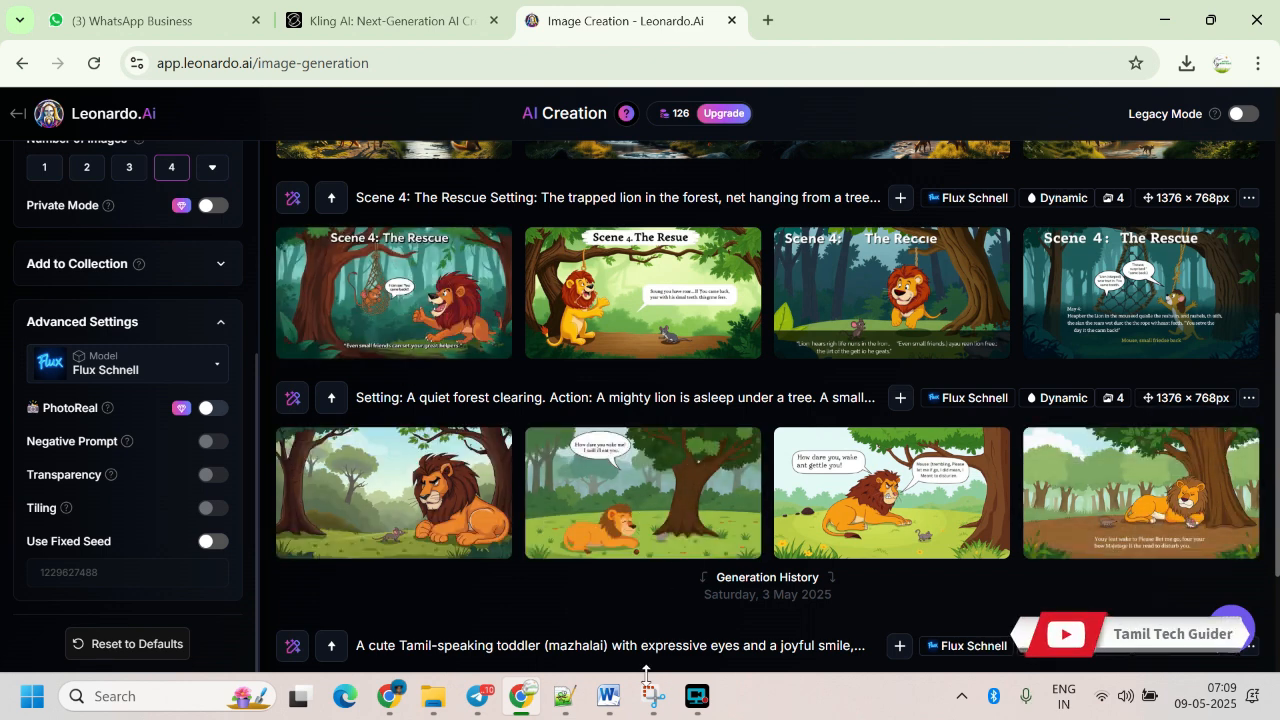
- Switch to Notepad++ and copy the full "Scene 1: The Sleeping Lion" text from Video Content Prepare.txt
left_click(613, 708)
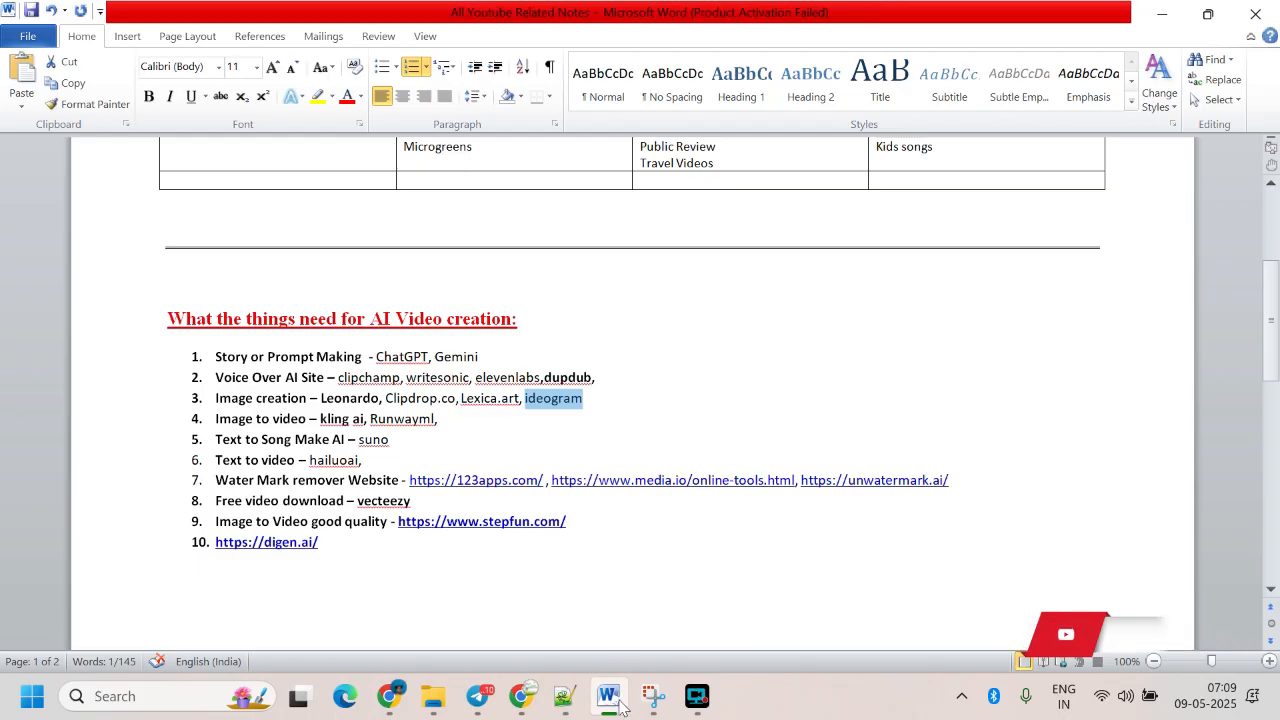
left_click(517, 697)
left_click(564, 697)
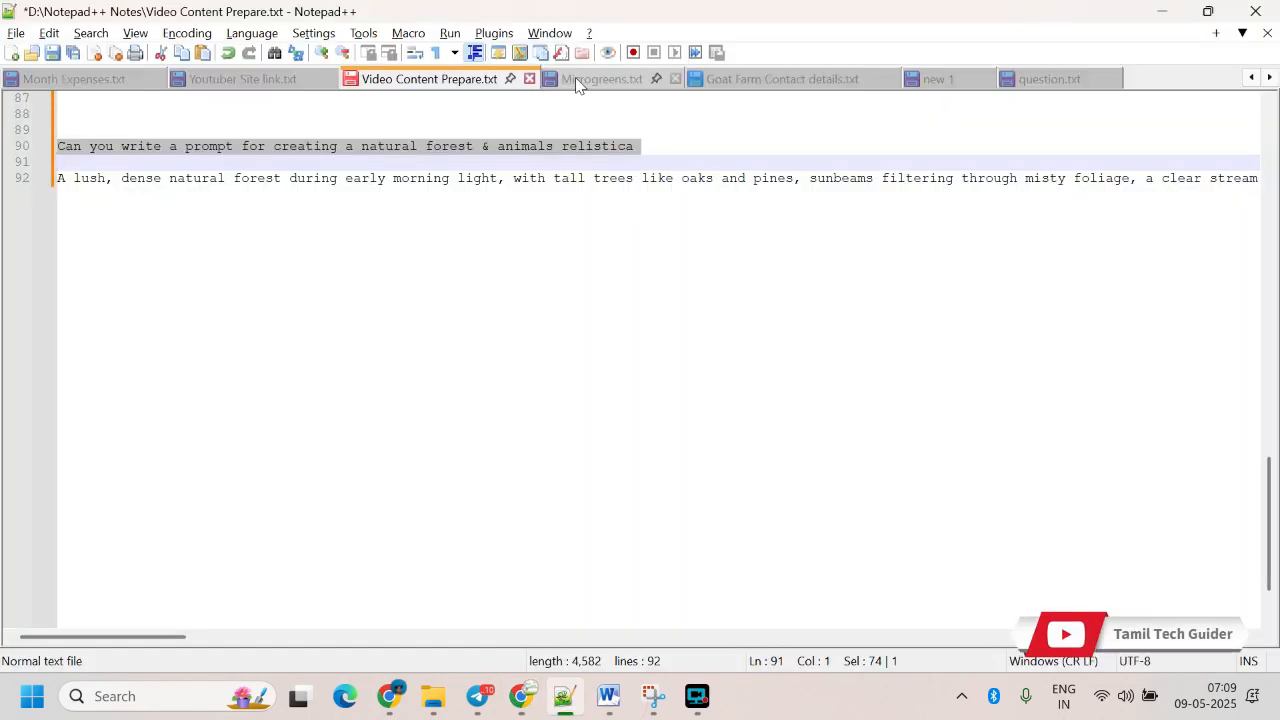
scroll(640, 350, "up", 5)
scroll(640, 350, "up", 6)
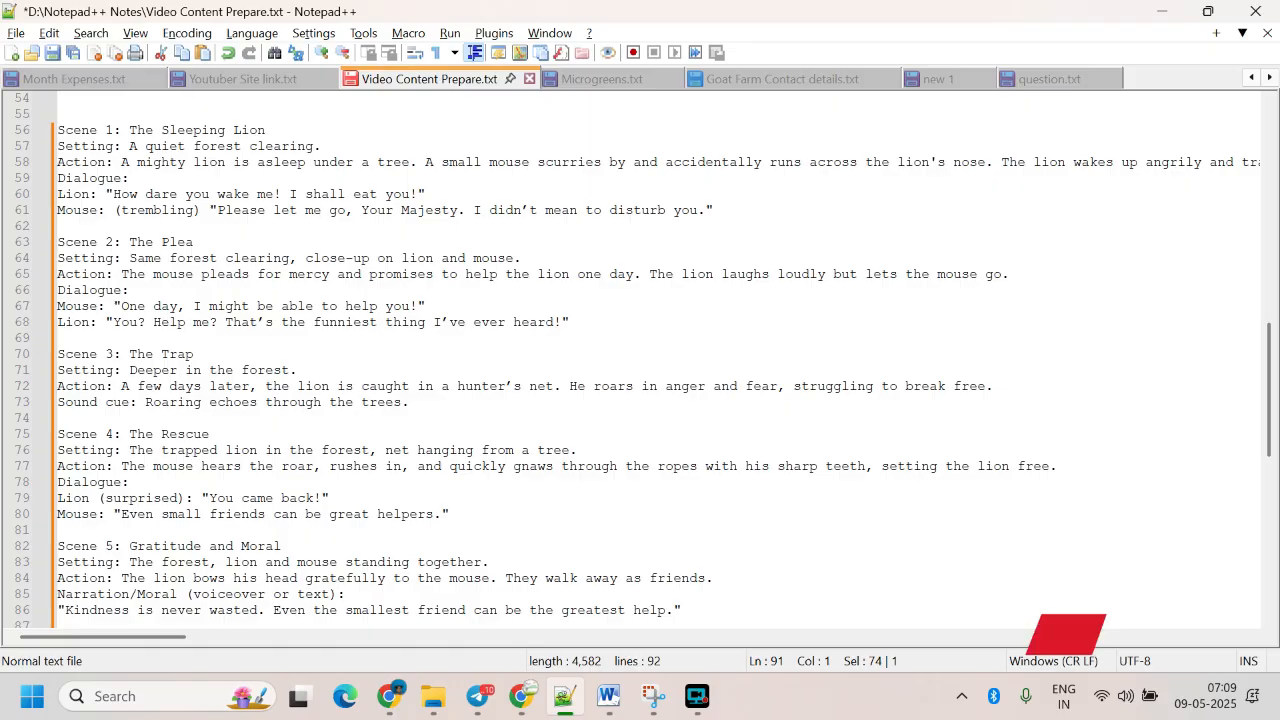
left_click_drag(57, 130, 57, 226)
key("ctrl+c")
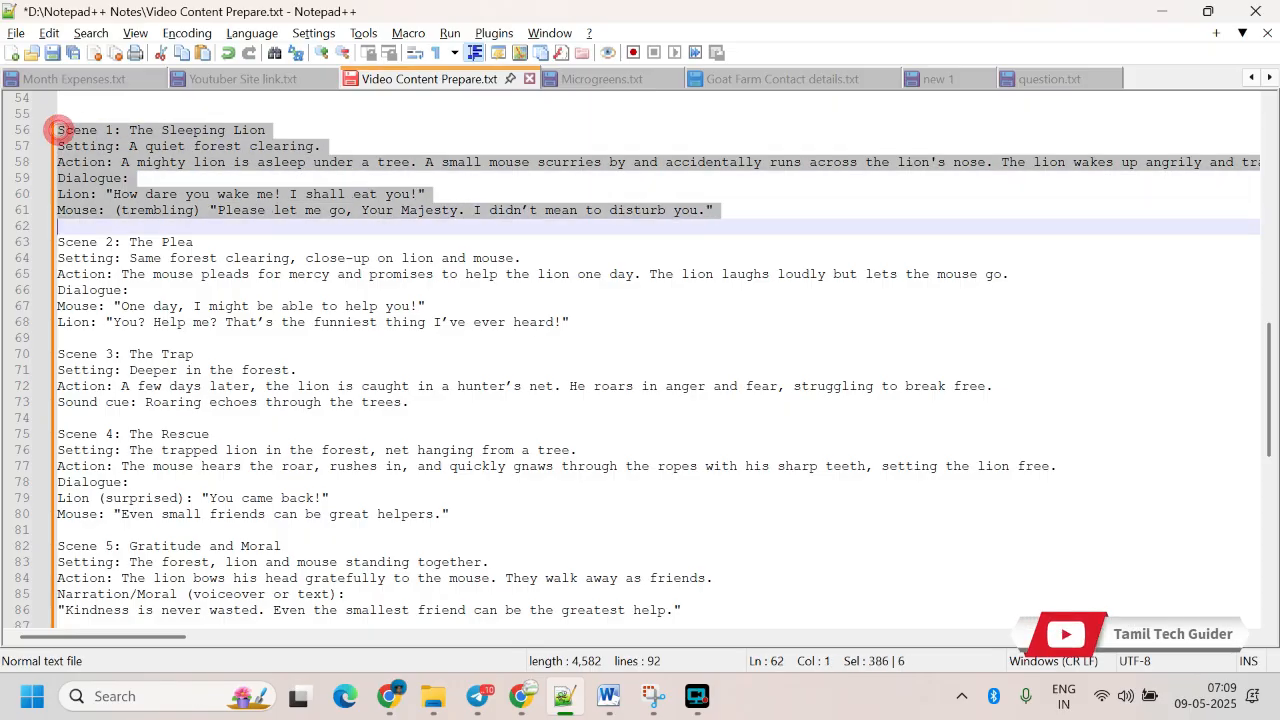
- Switch to Leonardo.Ai, replace the forest prompt with the copied "Scene 1: The Sleeping Lion" text and generate the images
left_click(388, 688)
left_click(482, 250)
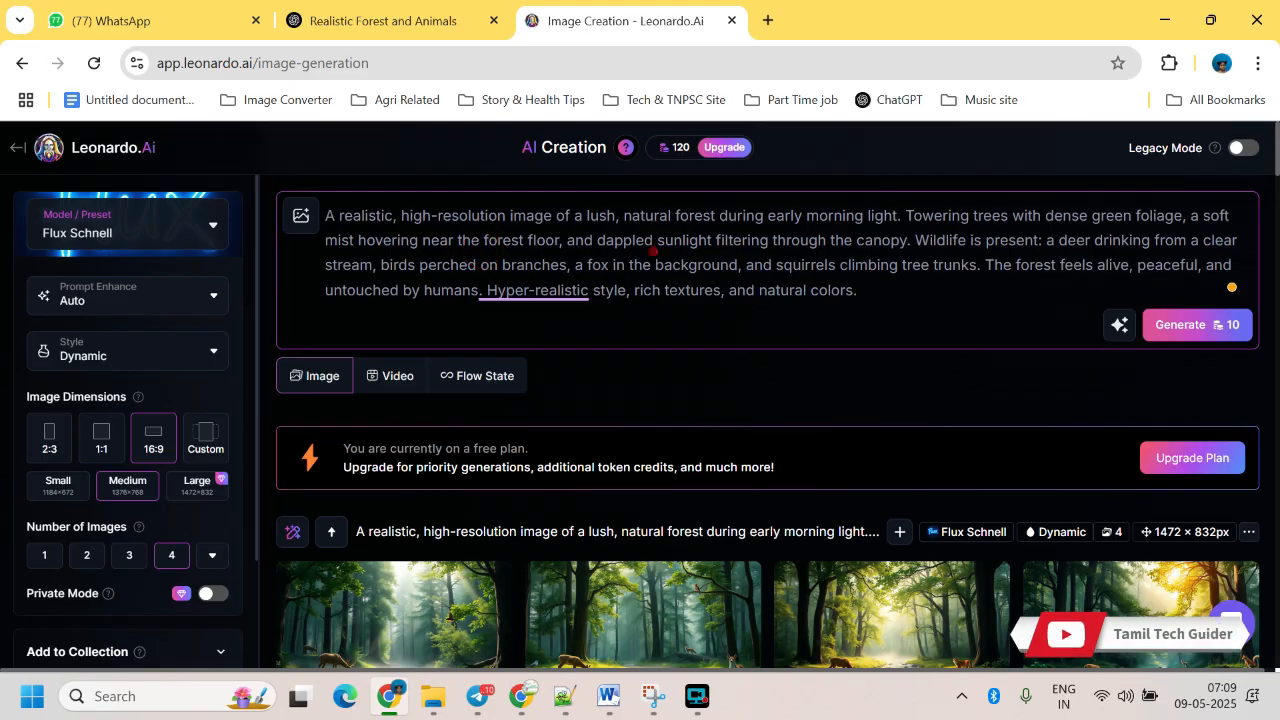
key("ctrl+a")
key("ctrl+v")
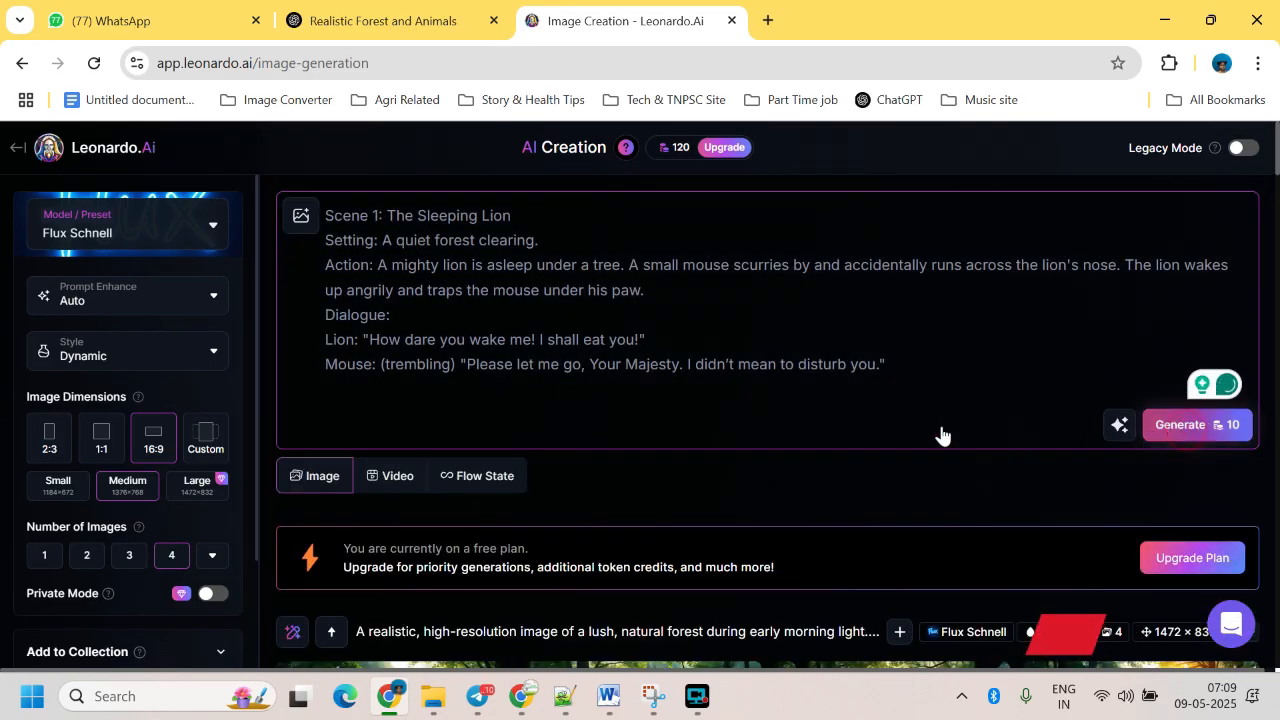
left_click(1197, 425)
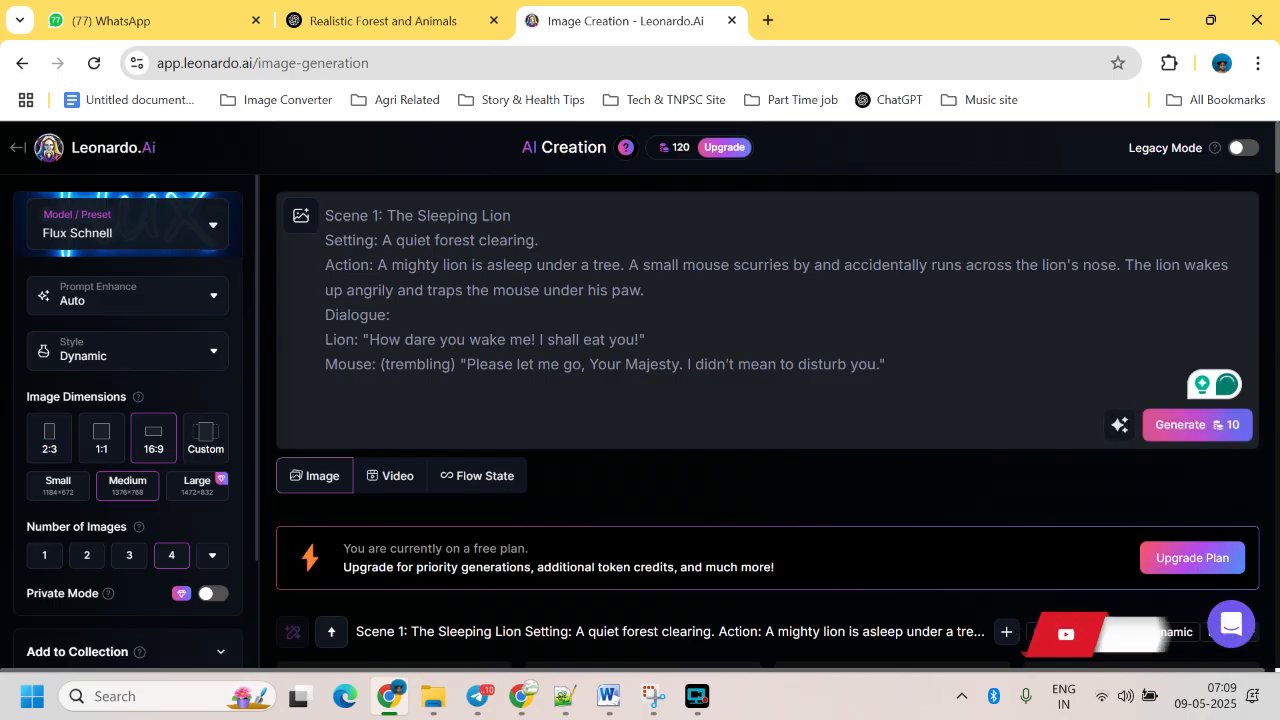
- Copy the seed of the newly generated "Scene 1: The Sleeping Lion" image set
scroll(767, 420, "down", 2)
scroll(606, 325, "down", 3)
scroll(606, 325, "up", 1)
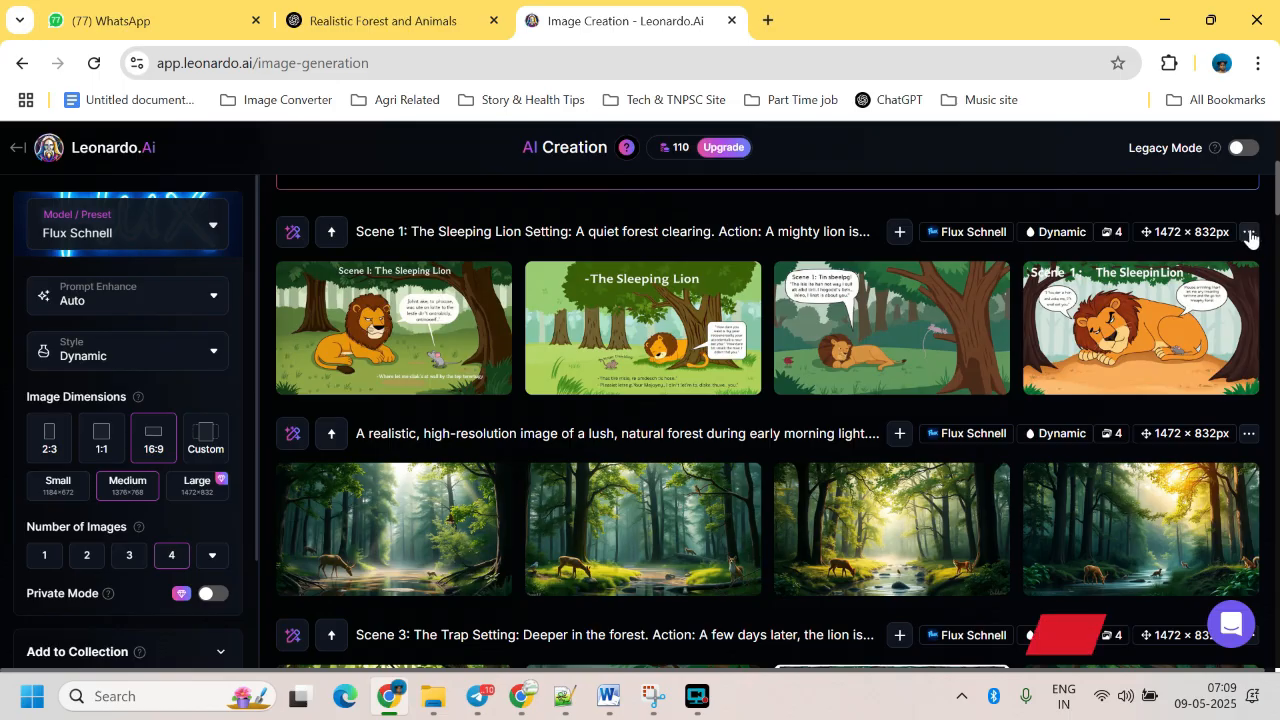
left_click(1249, 233)
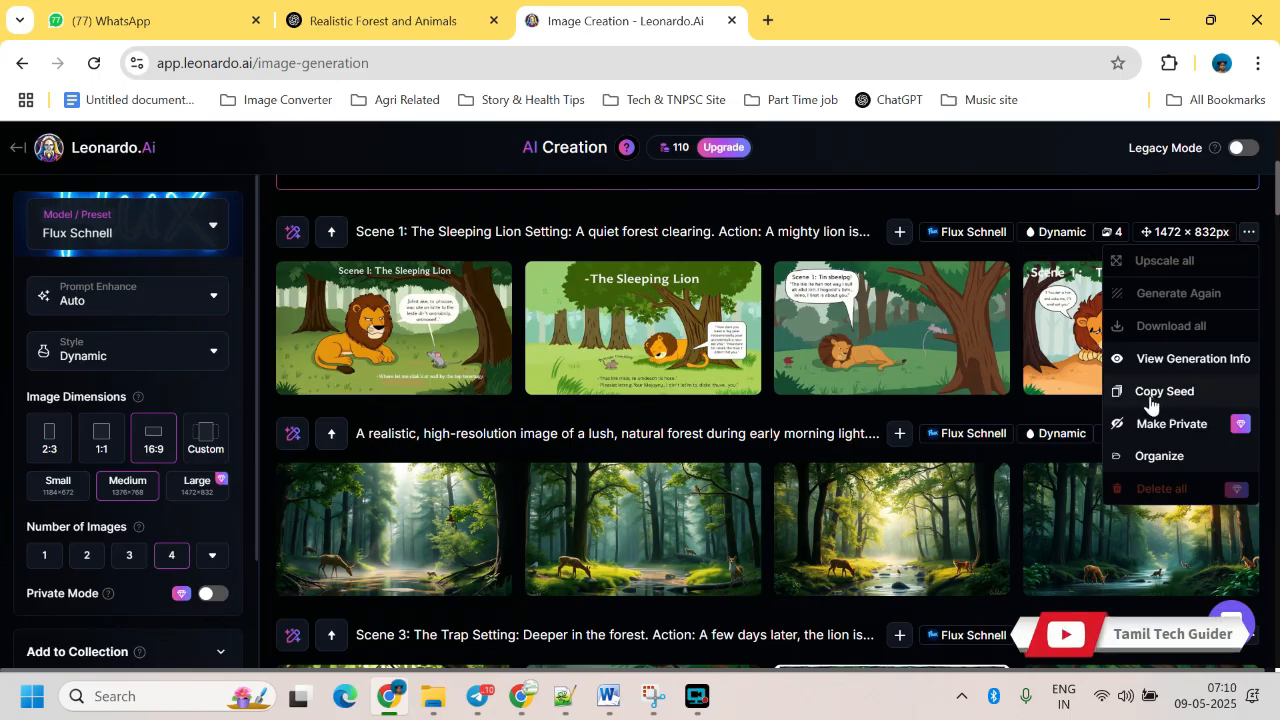
left_click(1174, 393)
scroll(64, 409, "down", 2)
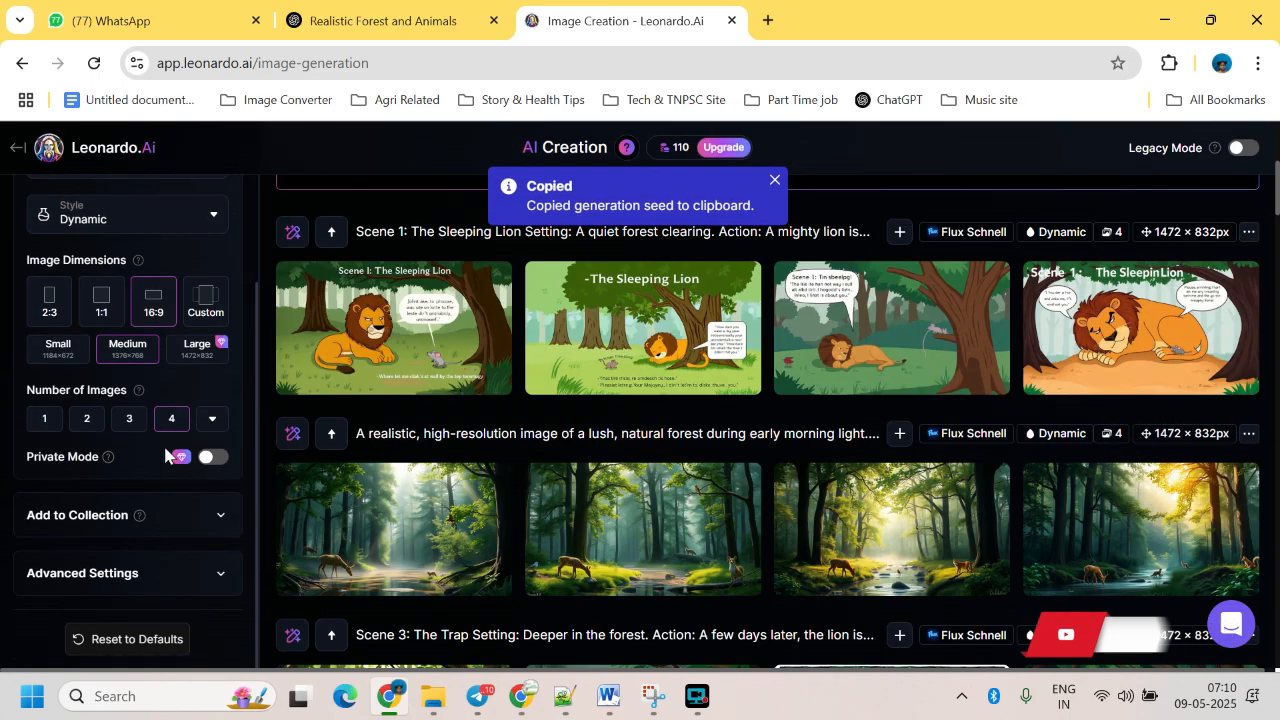
left_click(221, 576)
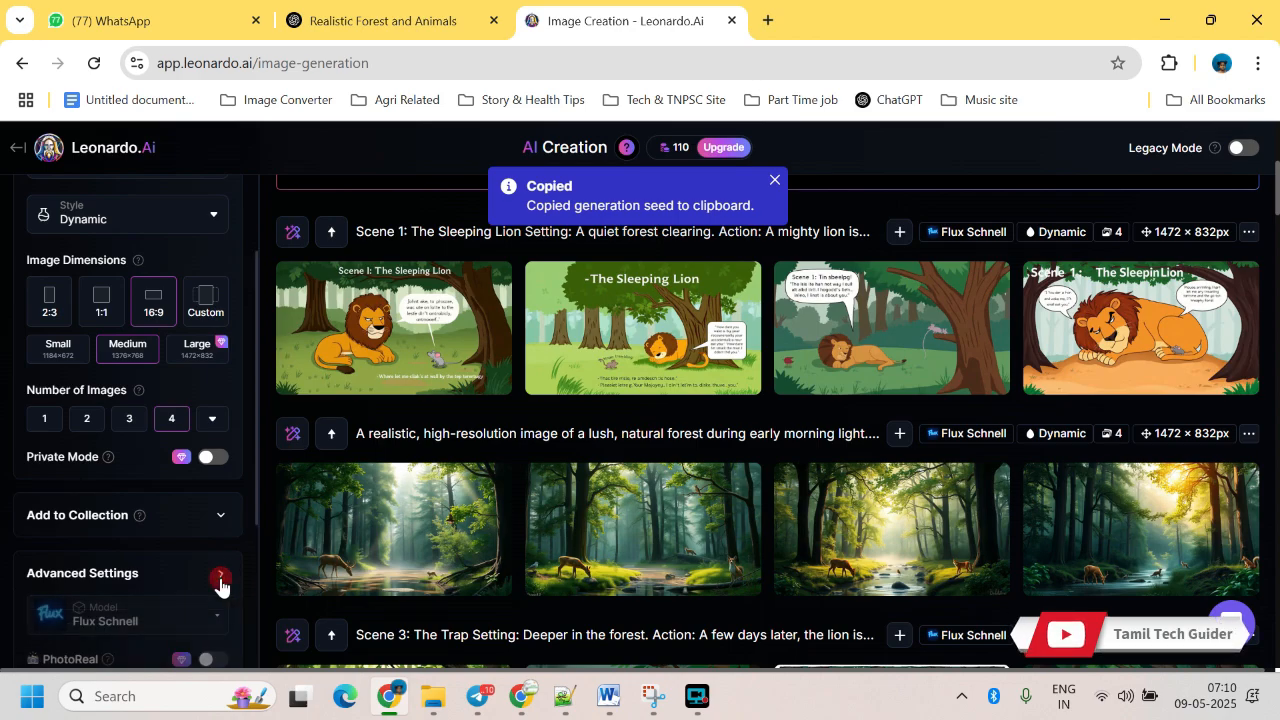
scroll(70, 398, "down", 2)
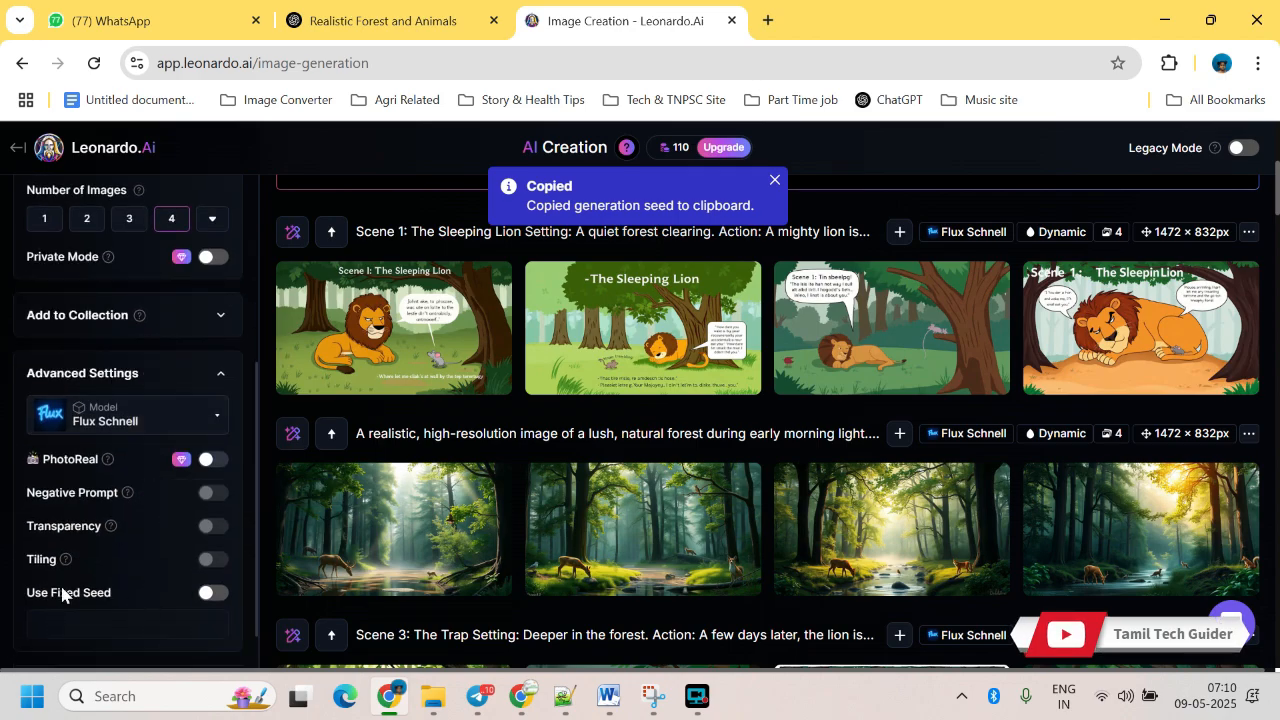
left_click(214, 595)
scroll(214, 591, "down", 1)
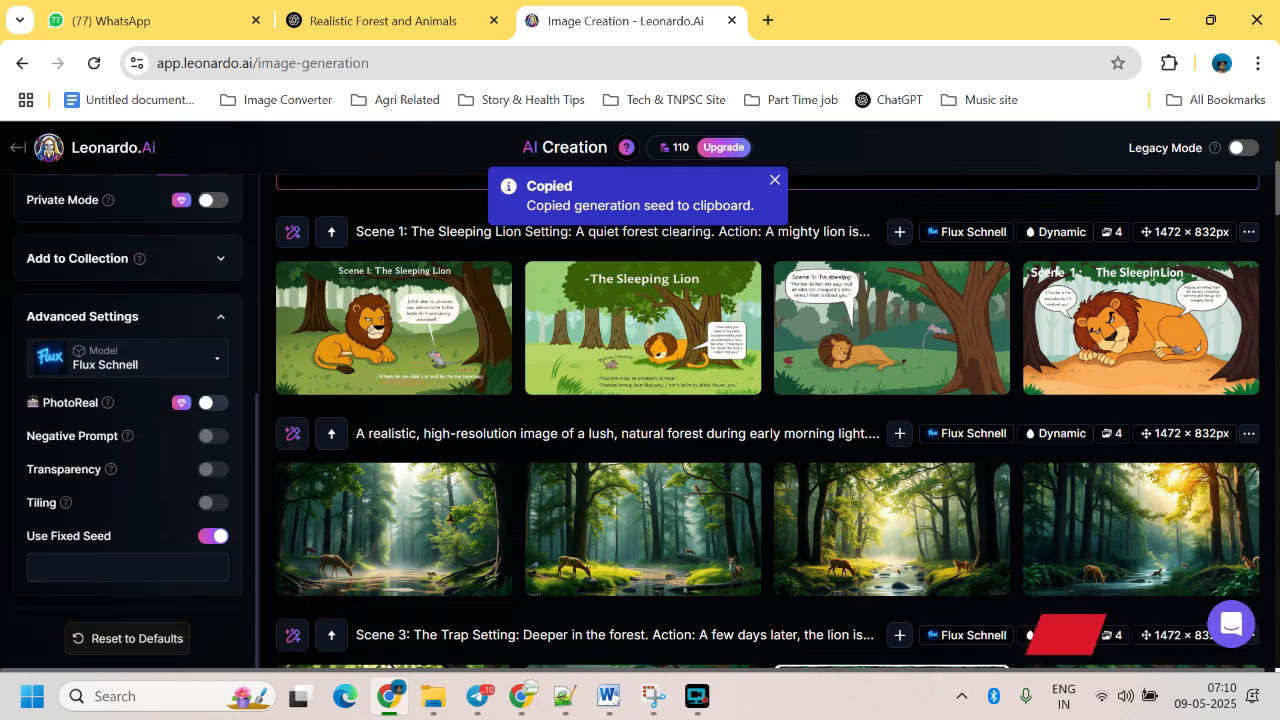
left_click(94, 566)
key("ctrl+v")
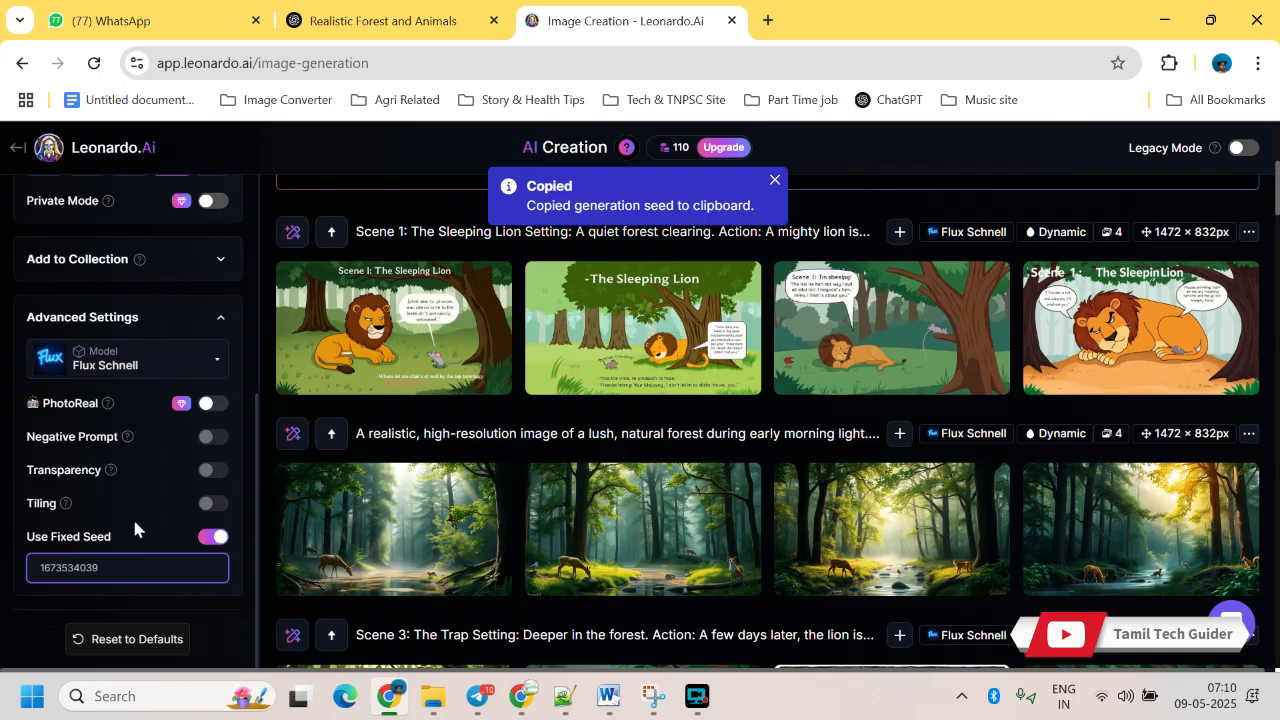
- Switch to Notepad++ and copy the "Scene 2: The Plea" text, including the mouse and lion dialogue
scroll(135, 480, "up", 5)
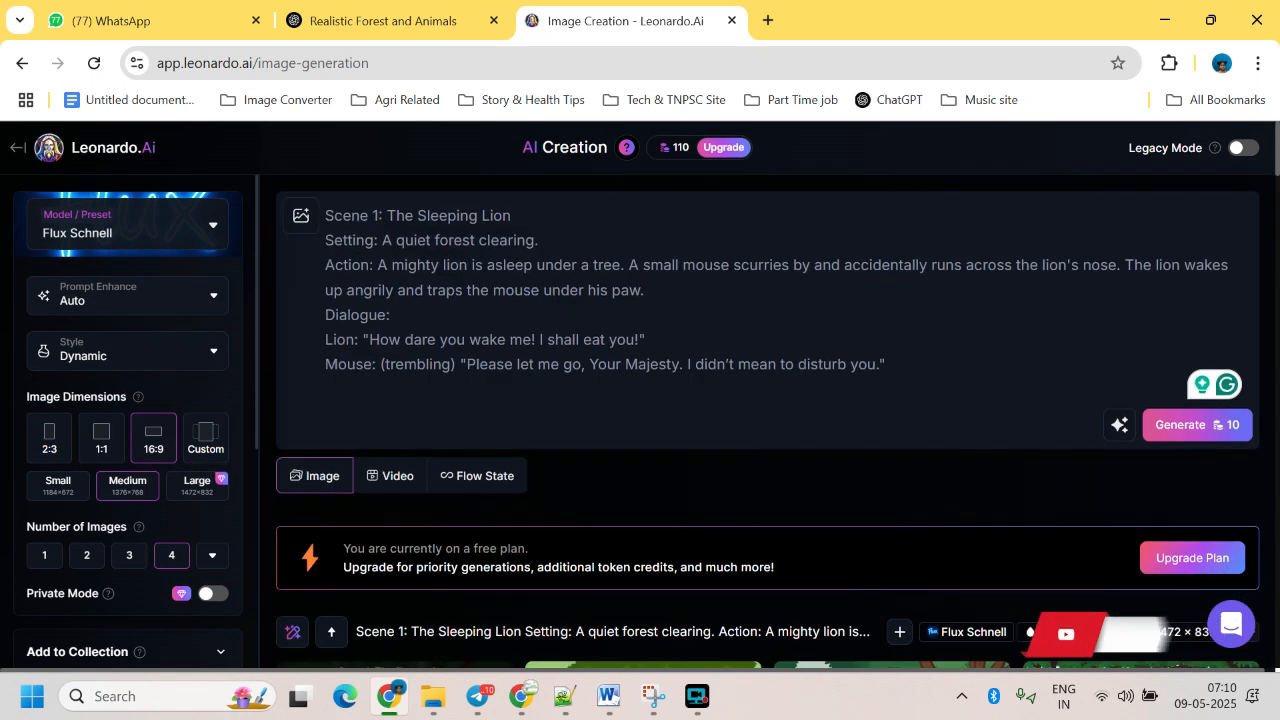
left_click(440, 306)
key("ctrl+a")
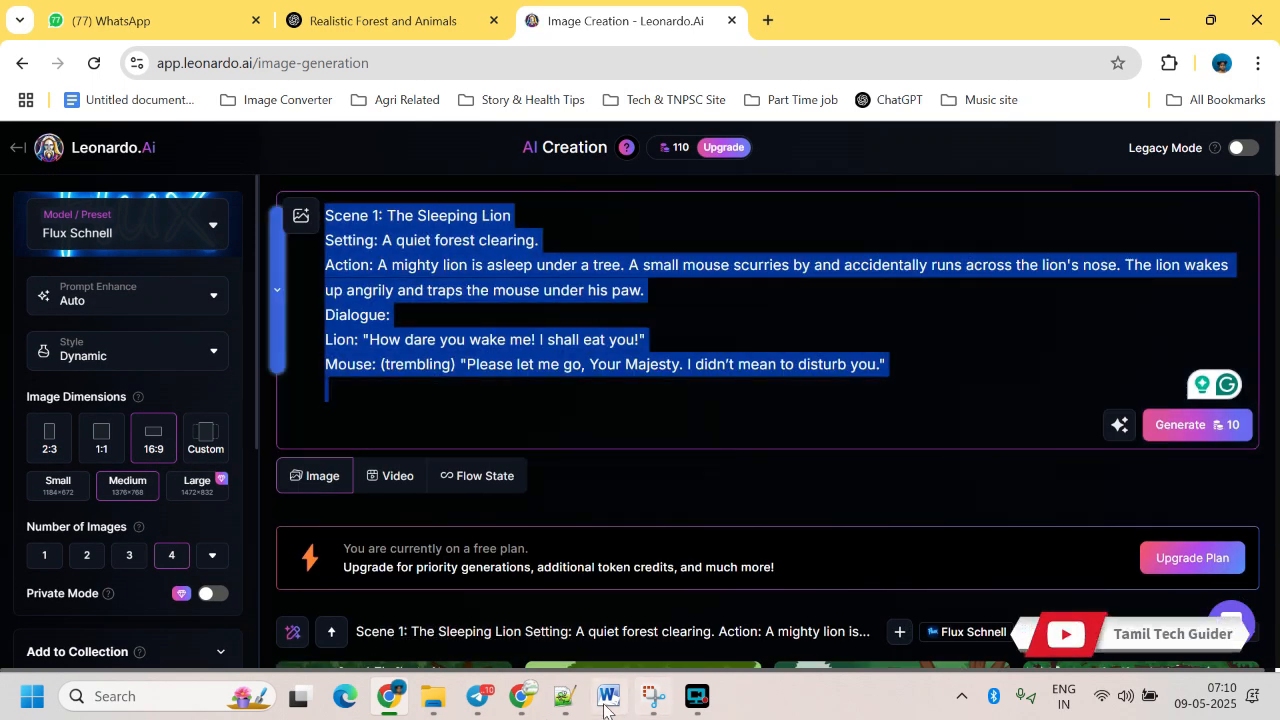
left_click(565, 697)
mouse_move(57, 243)
left_mouse_down()
mouse_move(334, 307)
mouse_move(576, 323)
left_mouse_up()
- Switch back to Leonardo.Ai, replace the prompt with the copied "Scene 2: The Plea" text and generate the images
key("alt+Tab")
left_click(464, 326)
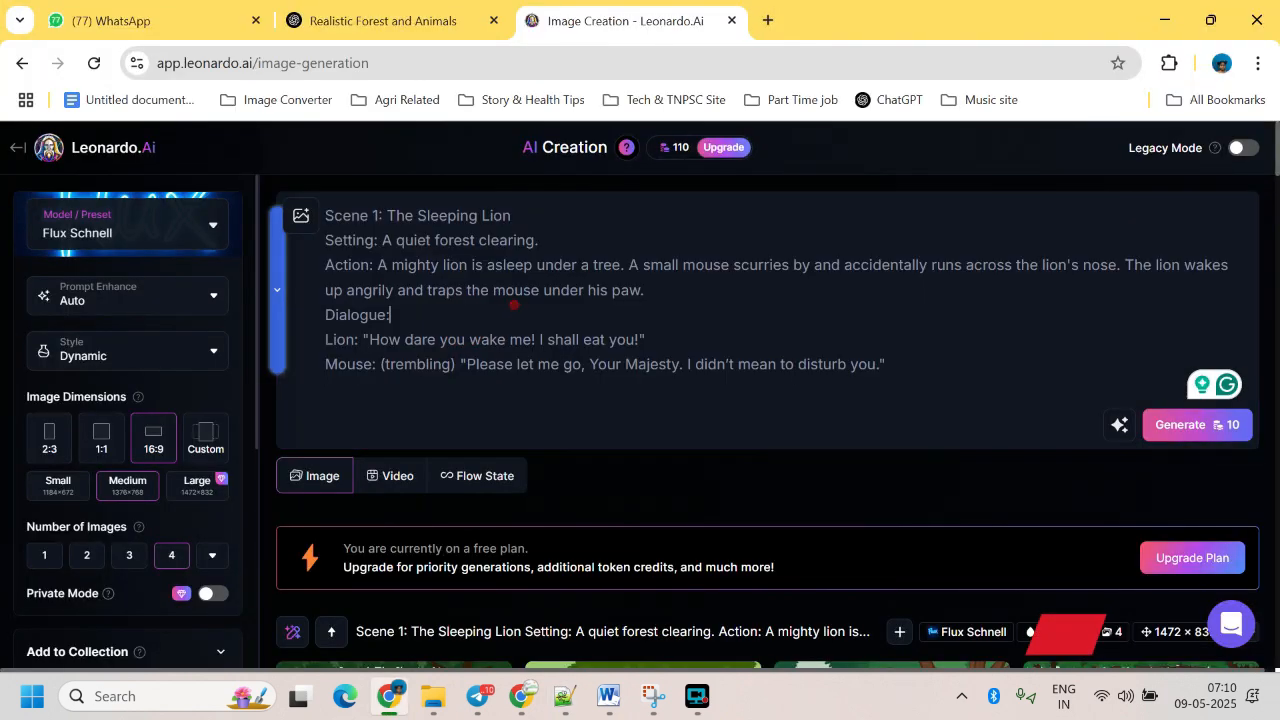
key("ctrl+a")
key("ctrl+v")
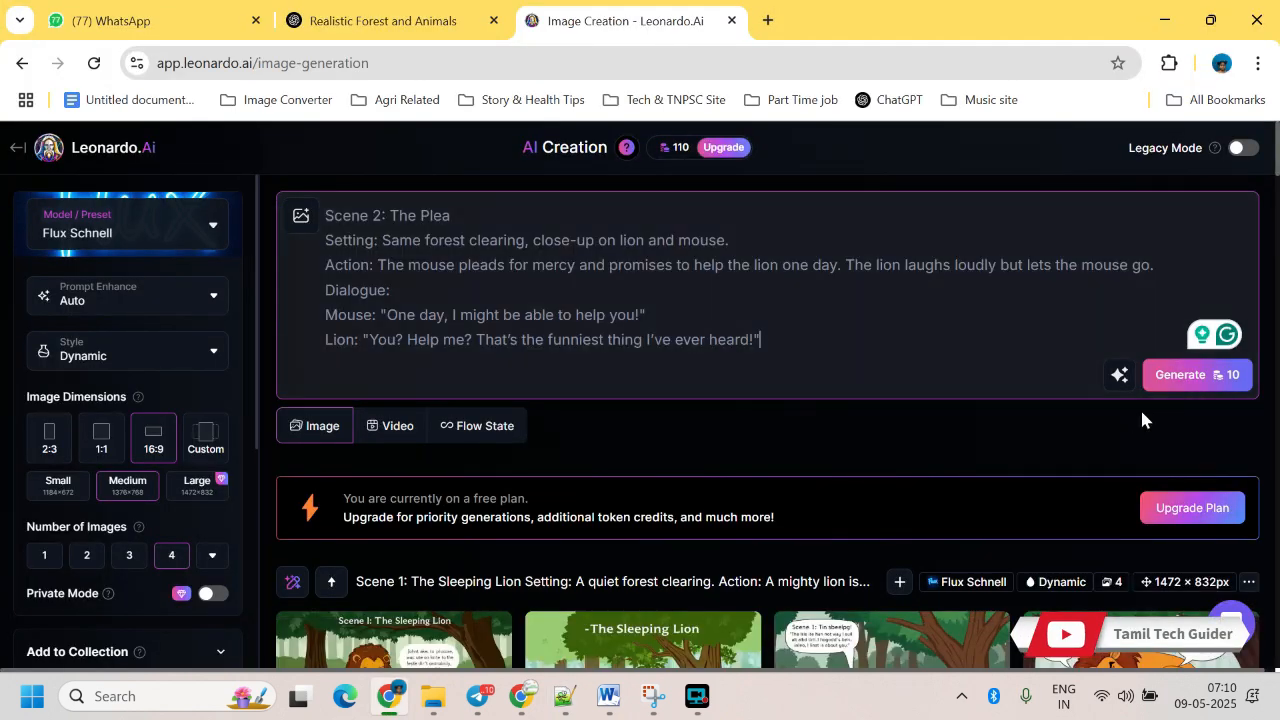
left_click(1186, 383)
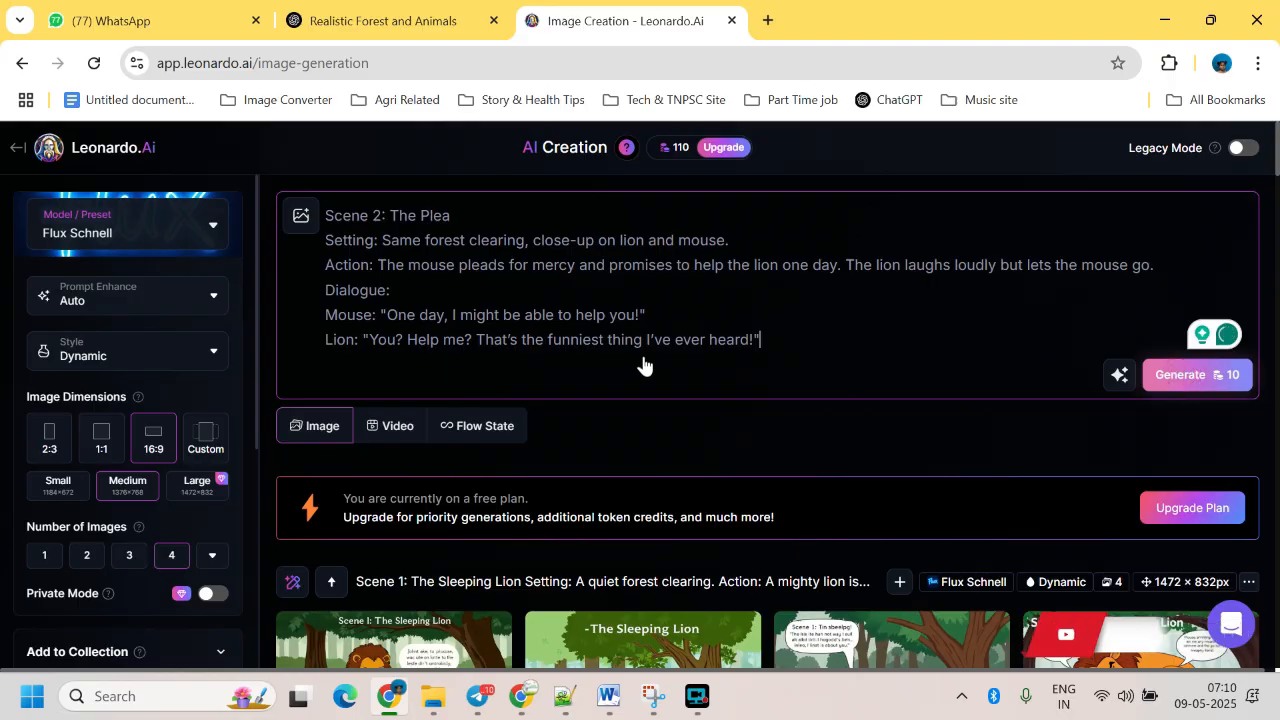
- Check the Scene 2 images and seed setting, and copy the "Scene 3: The Trap" text from Notepad++
scroll(813, 440, "down", 3)
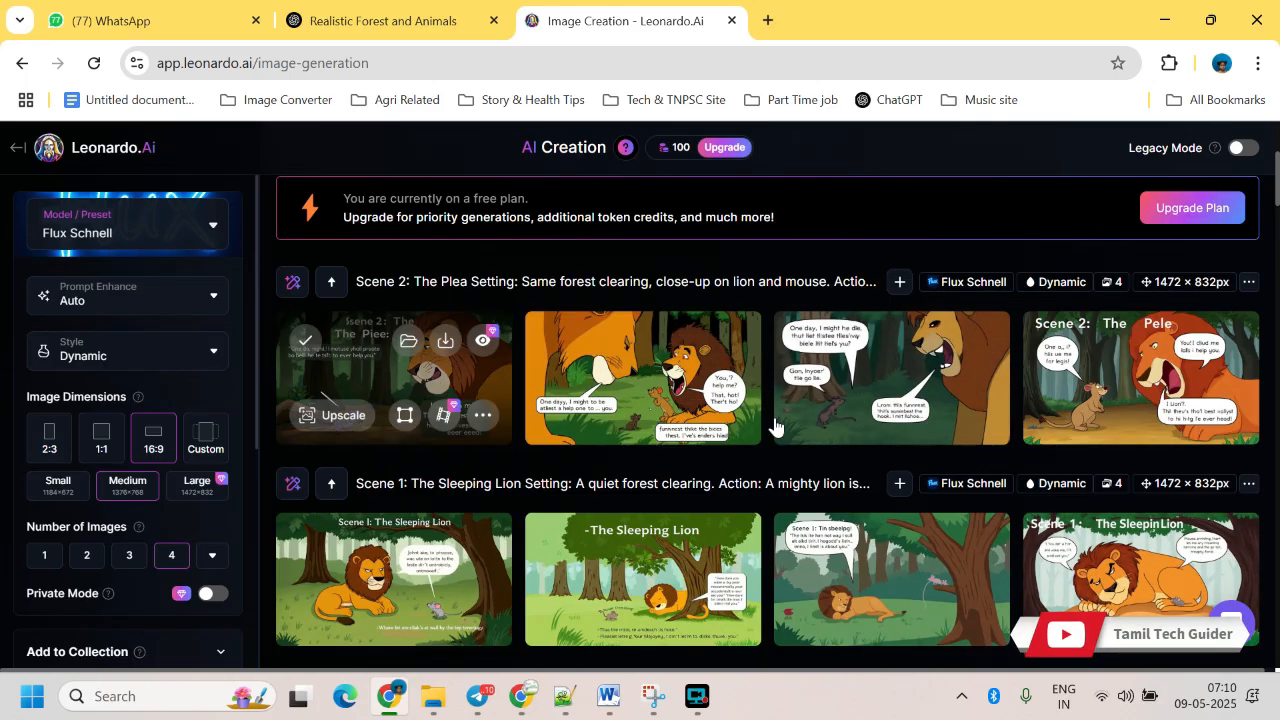
scroll(162, 504, "down", 2)
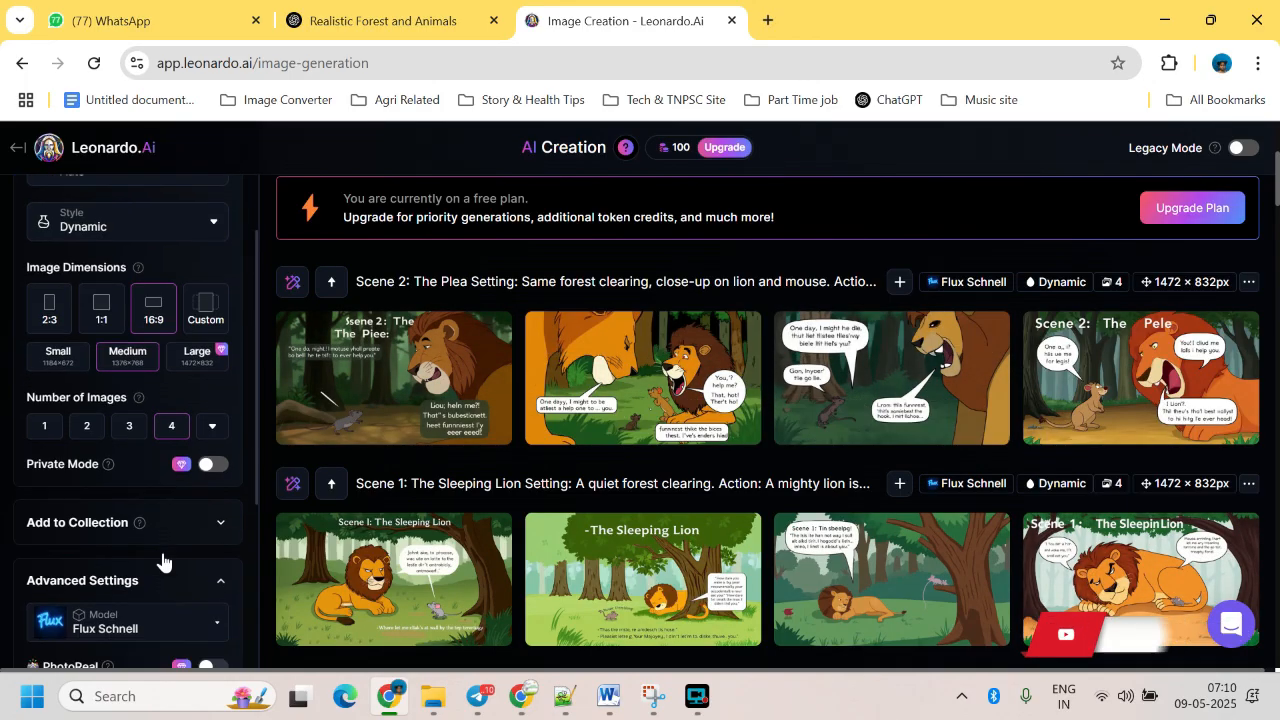
scroll(163, 560, "down", 4)
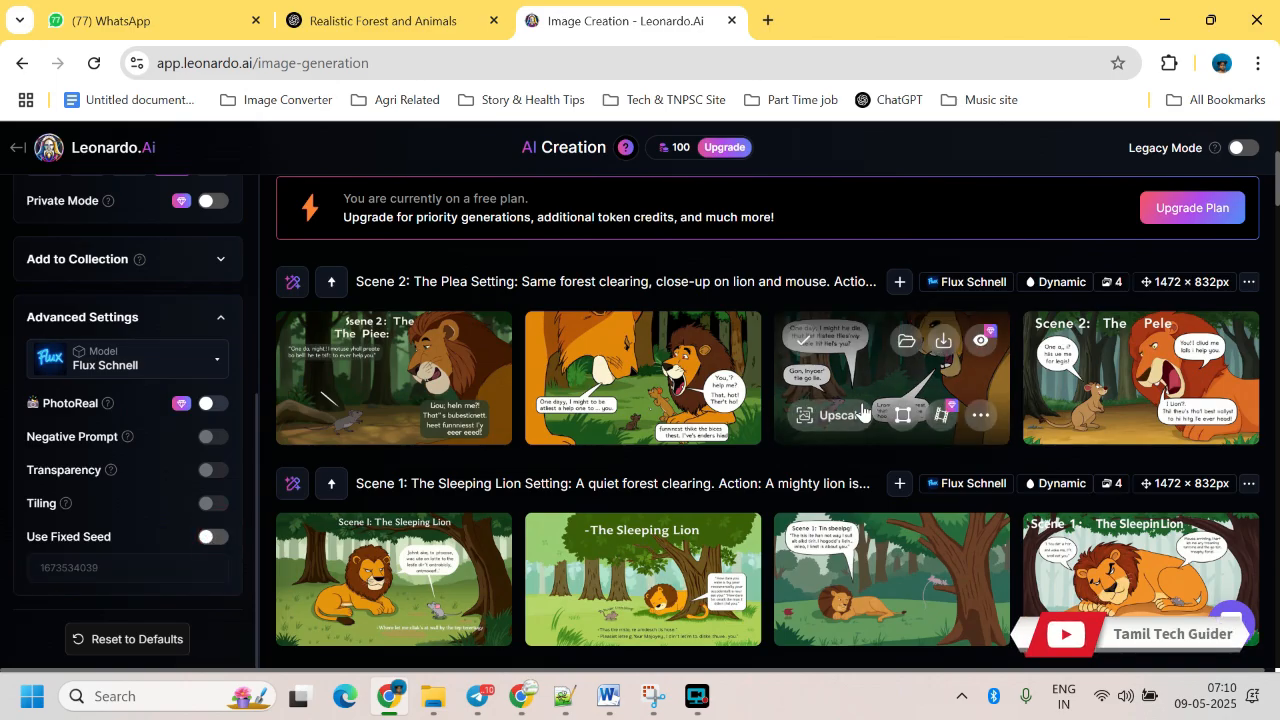
scroll(903, 349, "up", 3)
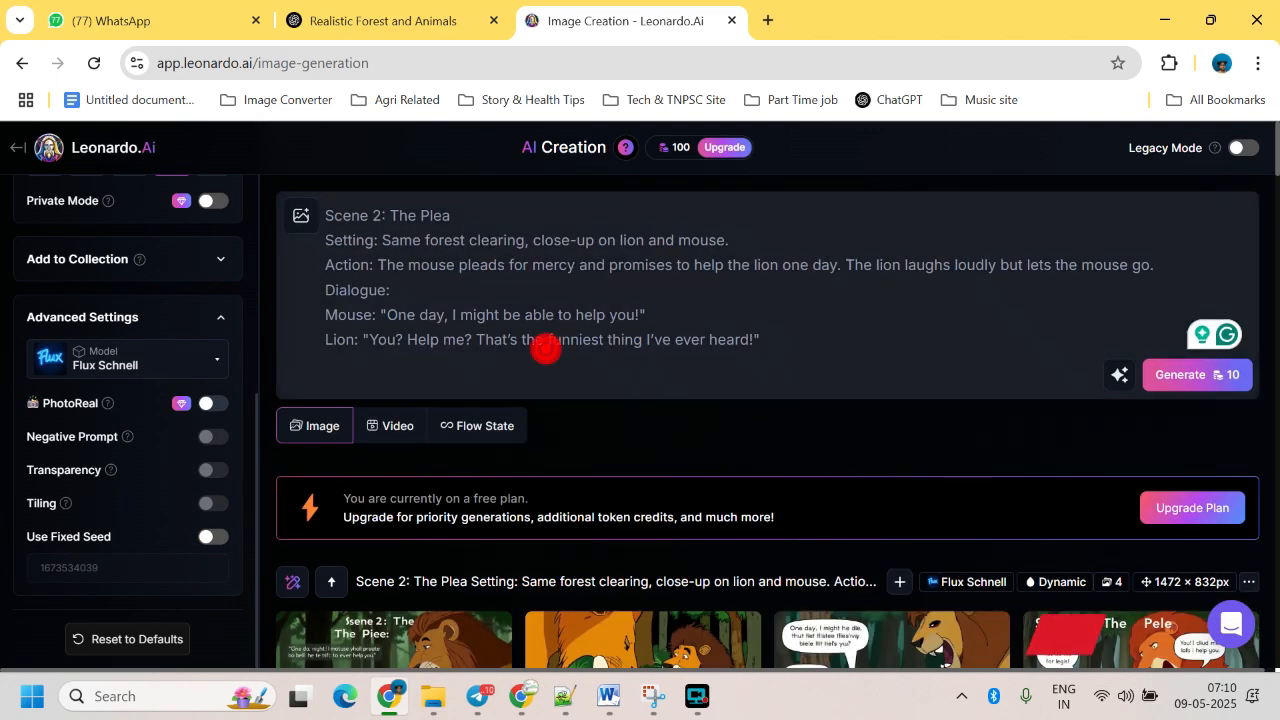
key("alt+Tab")
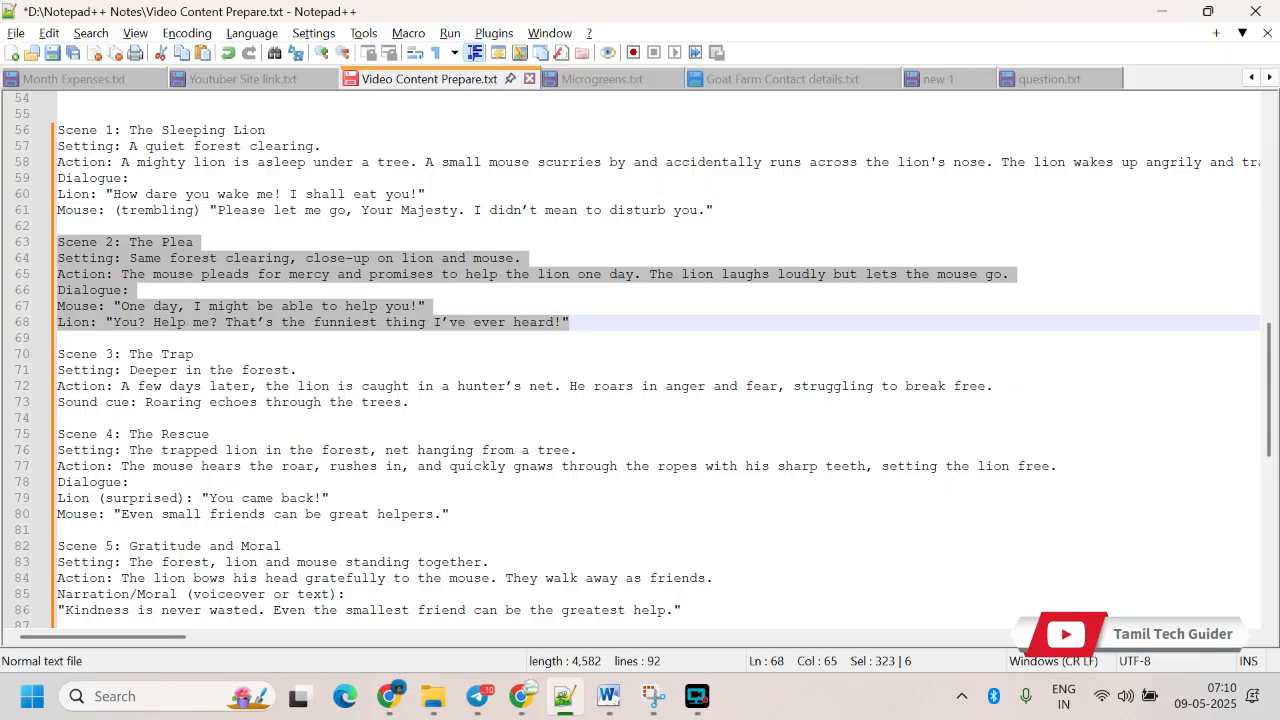
left_click_drag(57, 354, 409, 402)
key("ctrl+c")
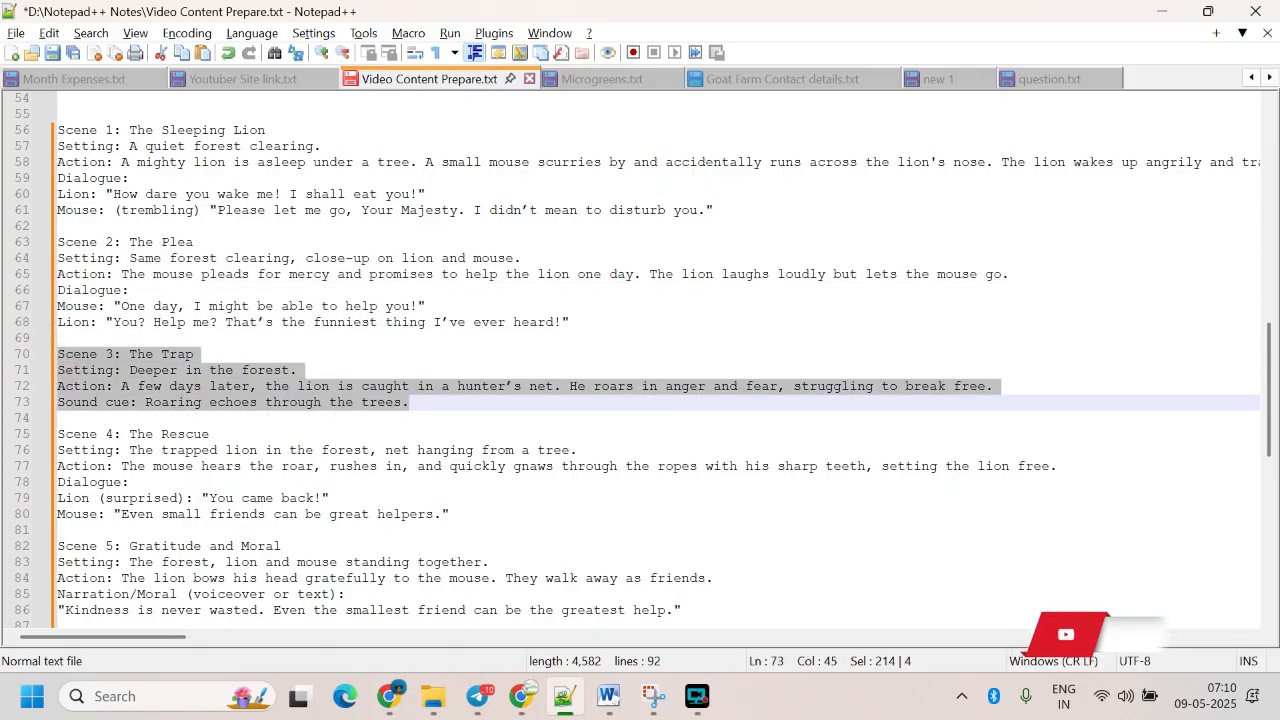
- Switch back to Leonardo.Ai, generate images from the copied "Scene 3: The Trap" text and compare them with the earlier scenes
key("alt+Tab")
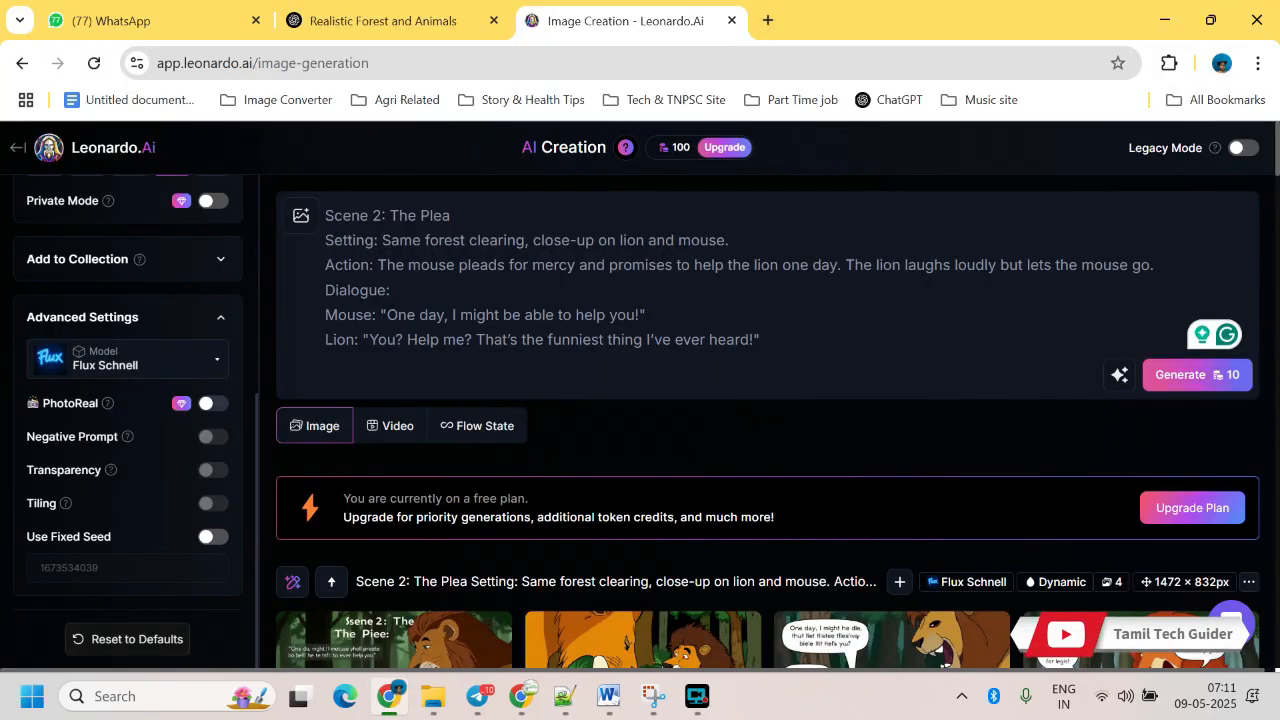
left_click(505, 264)
key("ctrl+a")
key("ctrl+v")
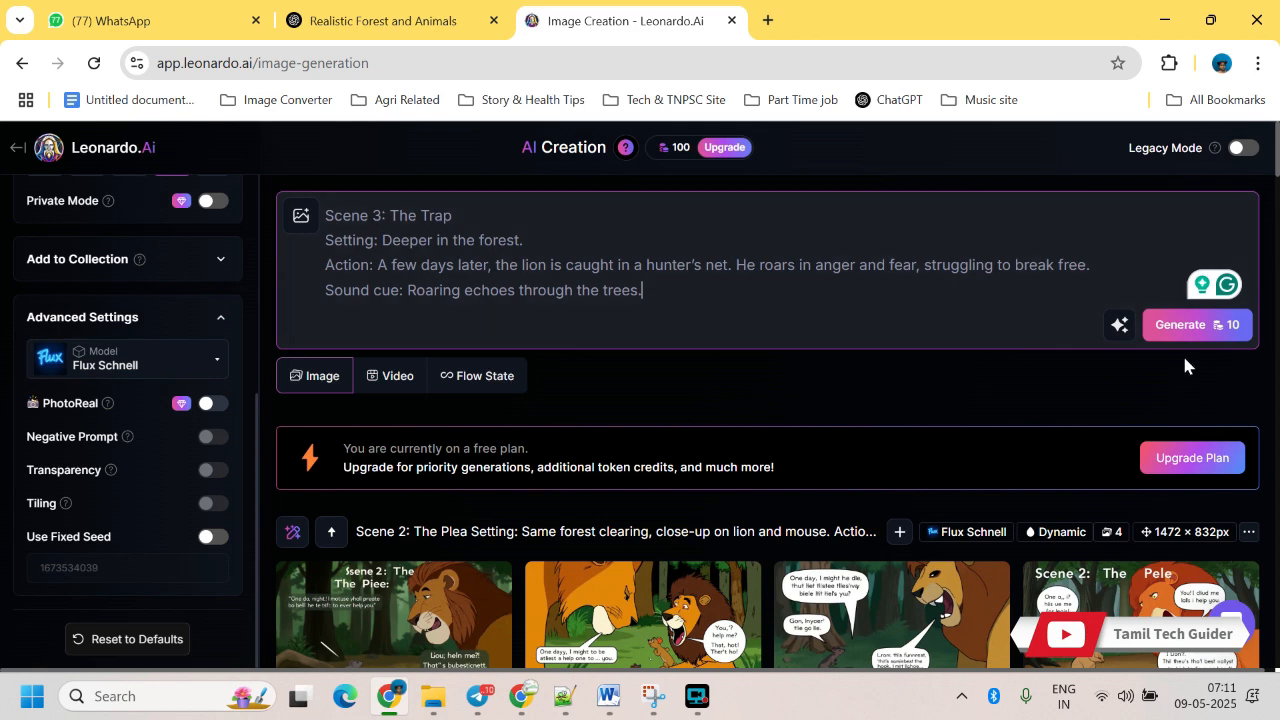
left_click(1191, 327)
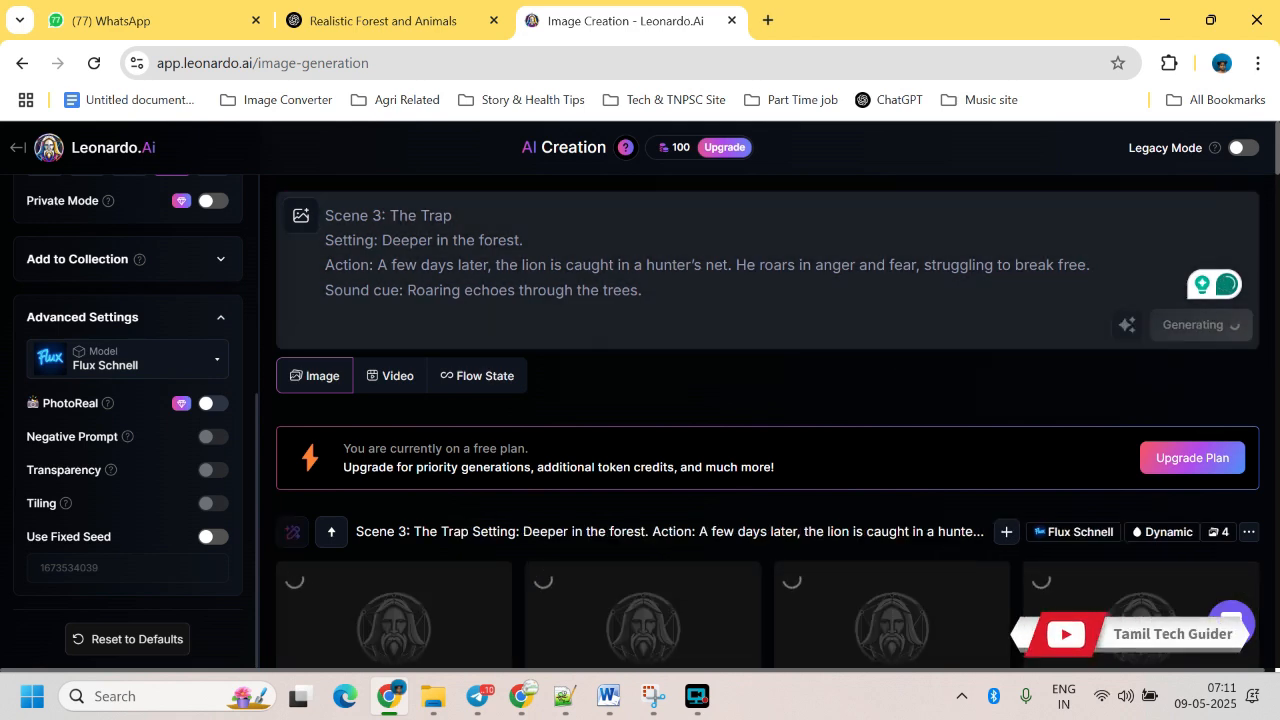
scroll(640, 460, "down", 2)
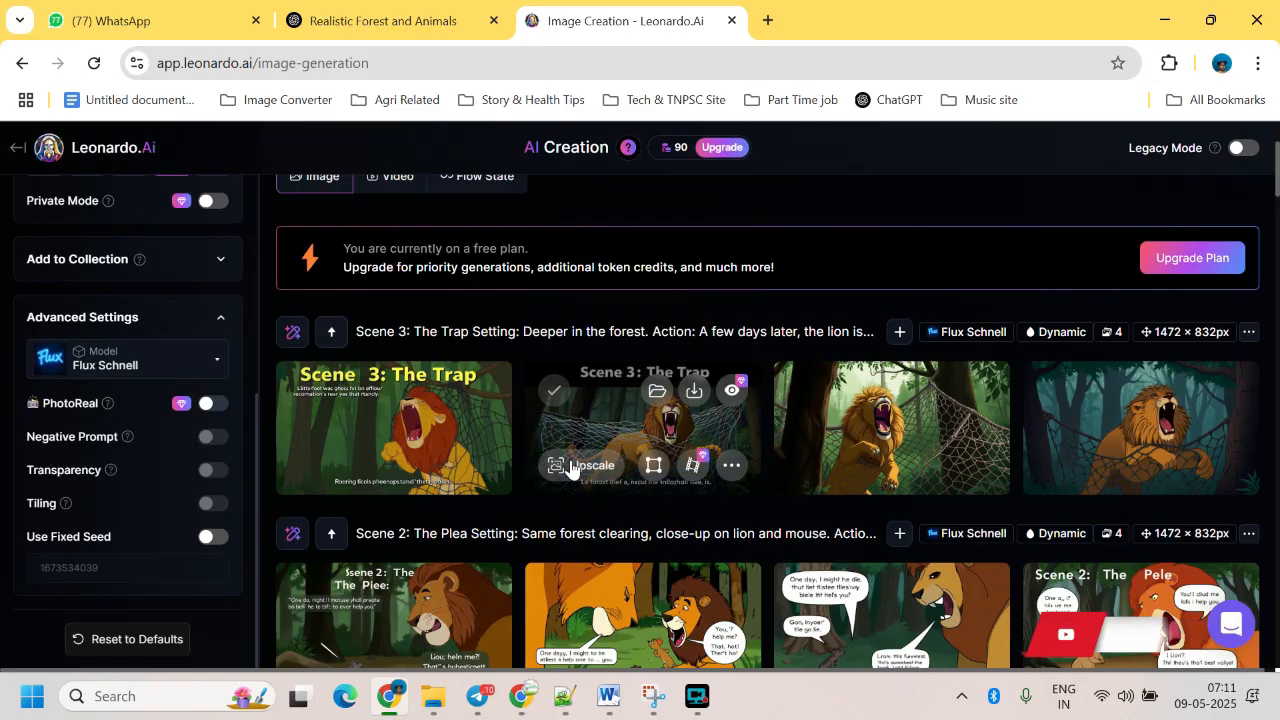
scroll(571, 463, "down", 1)
scroll(489, 541, "down", 2)
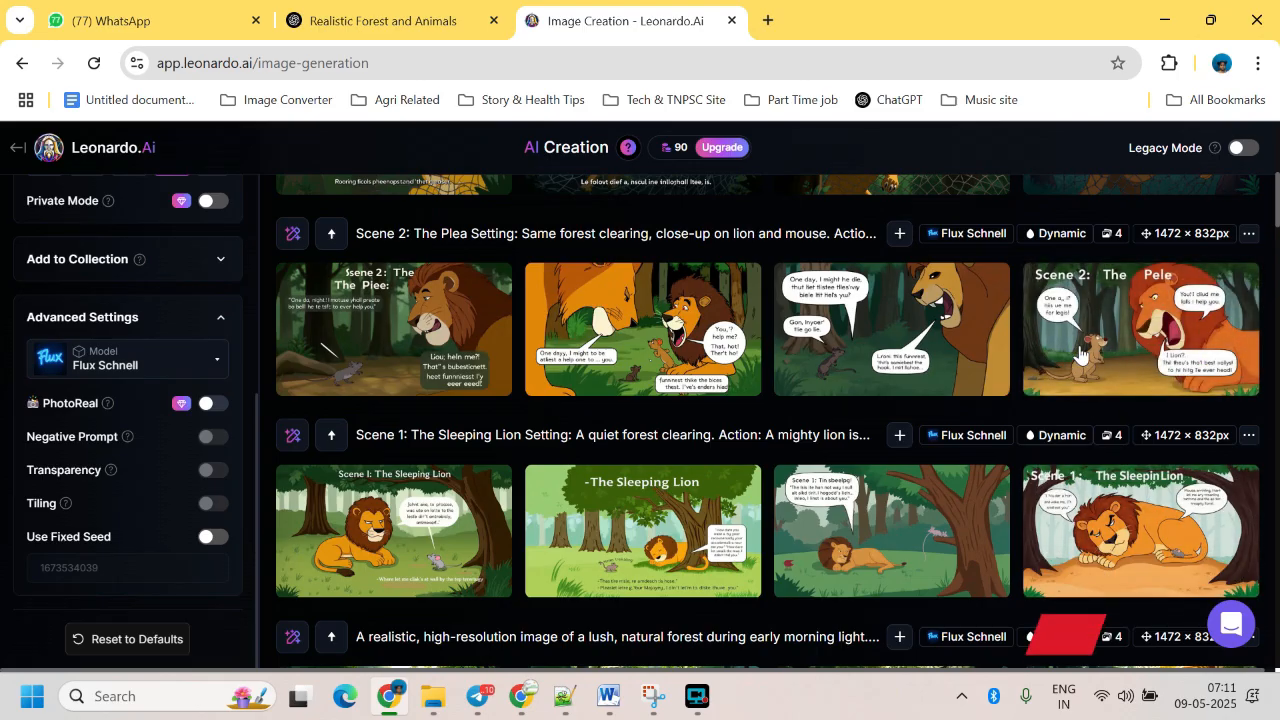
scroll(858, 503, "up", 4)
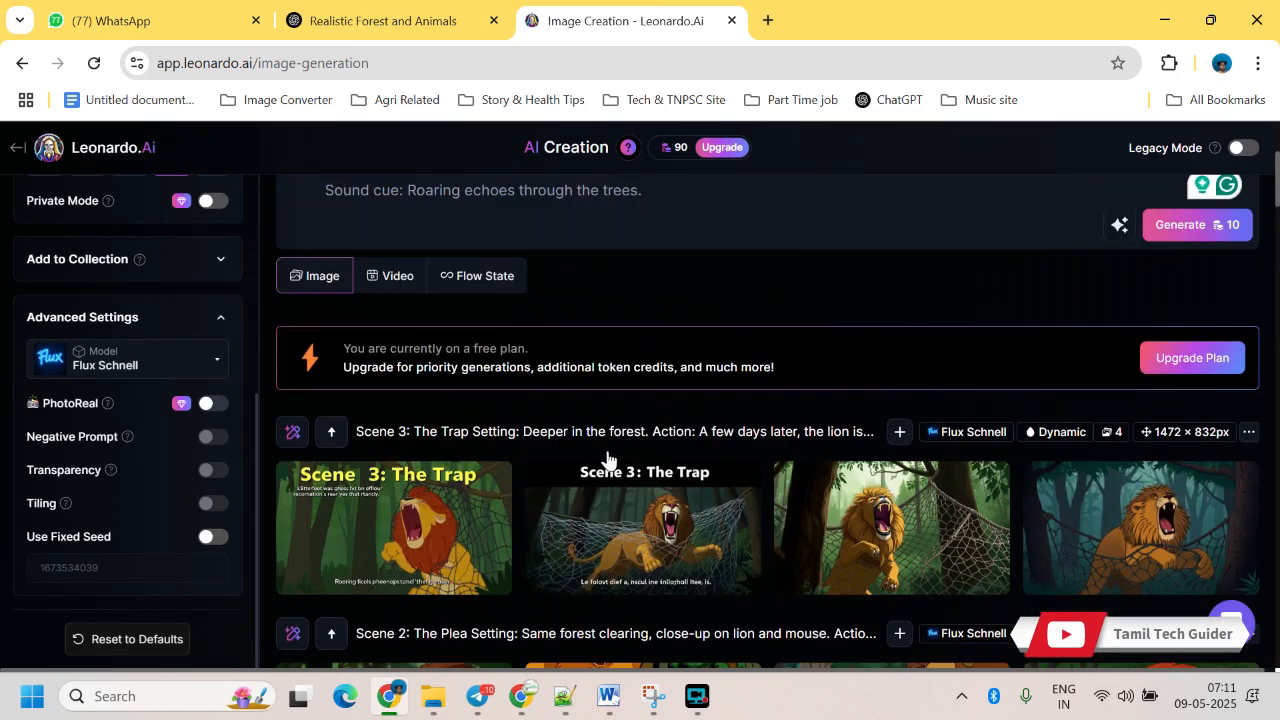
scroll(450, 470, "down", 1)
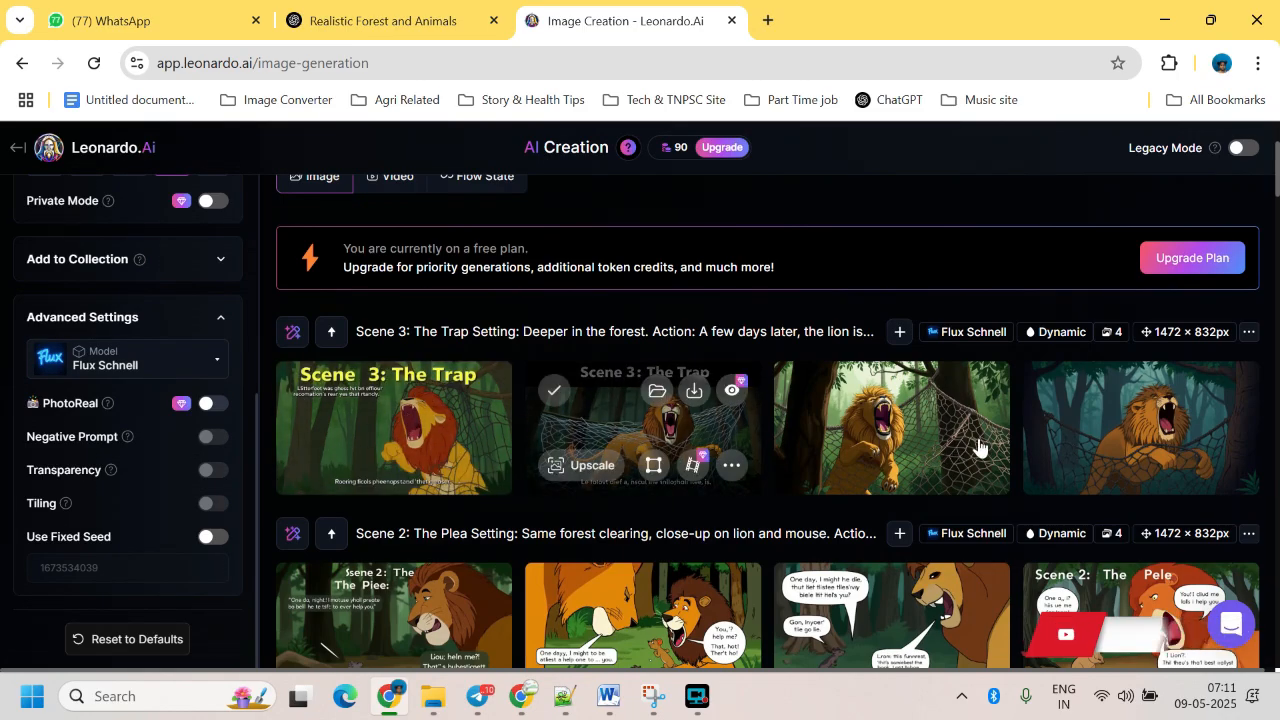